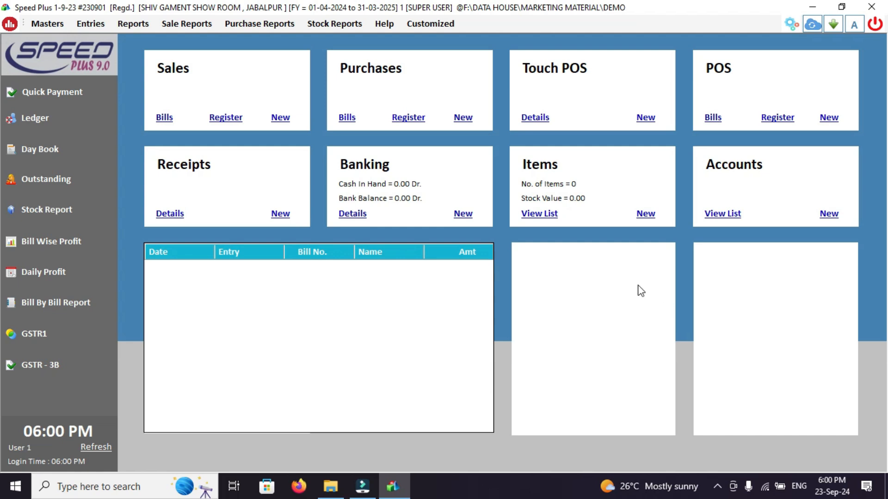
Open the sub item settings from the item list's settings and set the number of sub items to 4
click(549, 217)
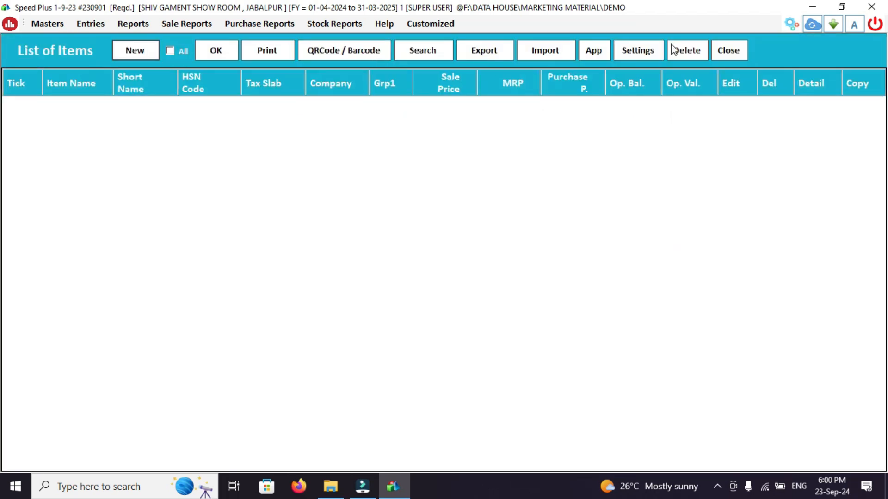
click(632, 53)
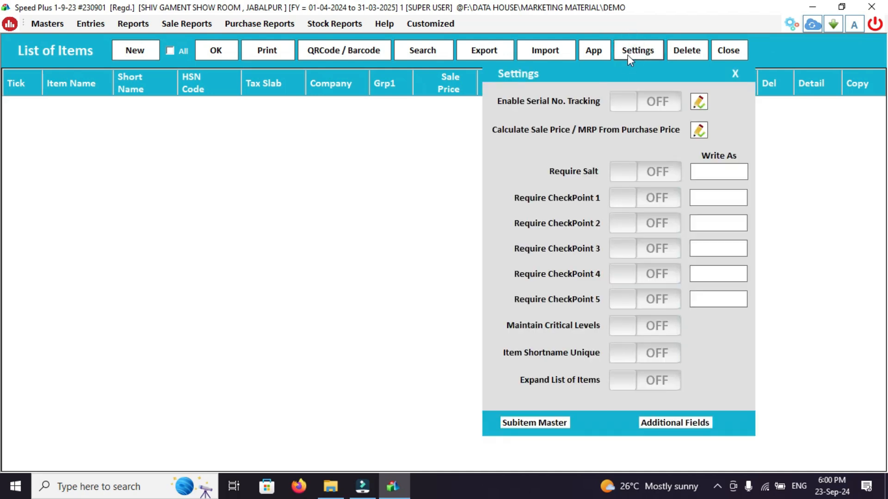
click(546, 423)
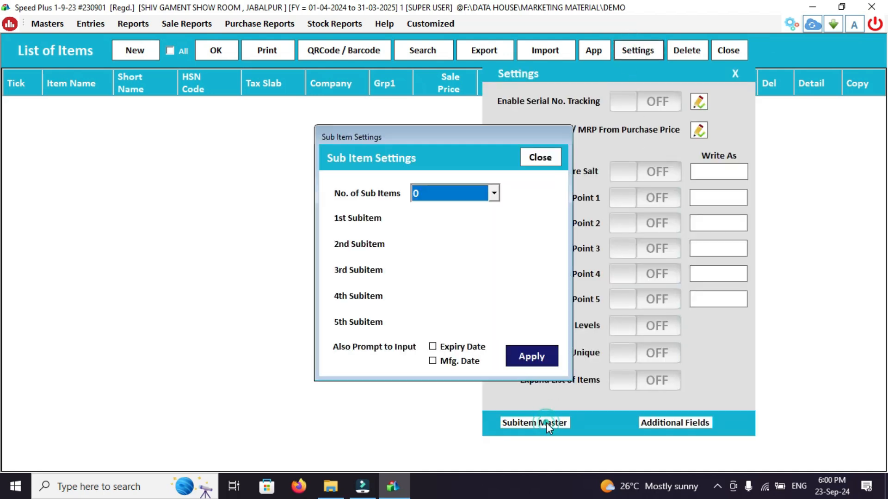
click(456, 192)
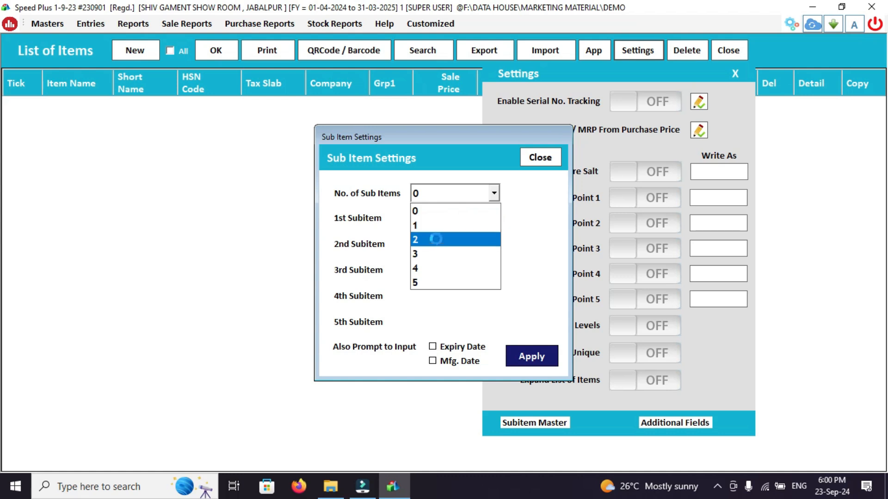
click(438, 264)
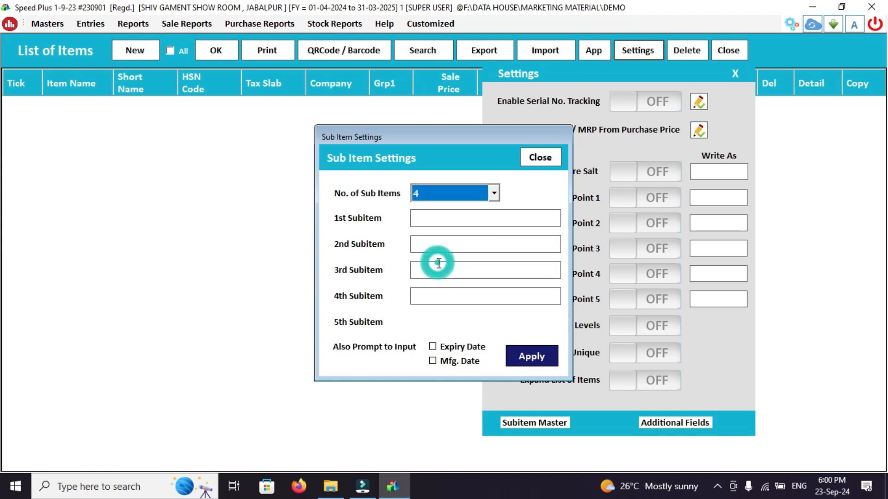
Name the first three subitems SIZE, COLOUR and D.NO
click(462, 220)
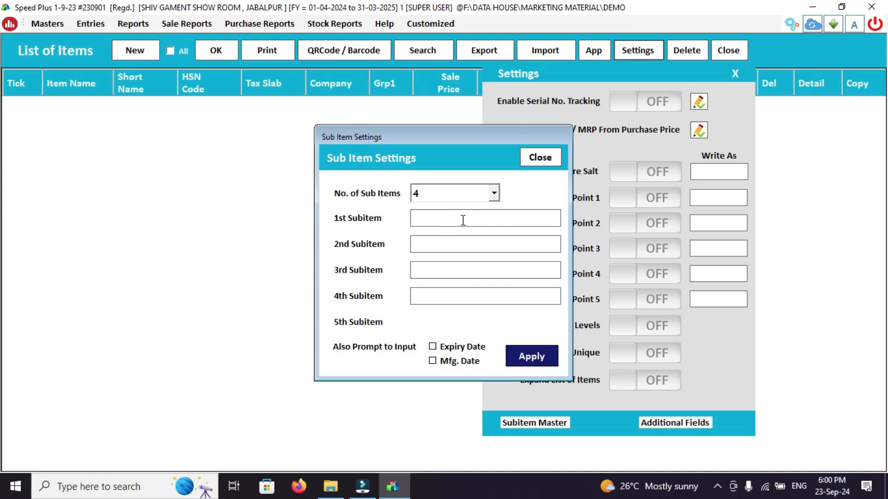
text(si)
key(BackSpace)
key(BackSpace)
text(SIZE)
key(Return)
text(COLOUR)
key(Return)
text(D)
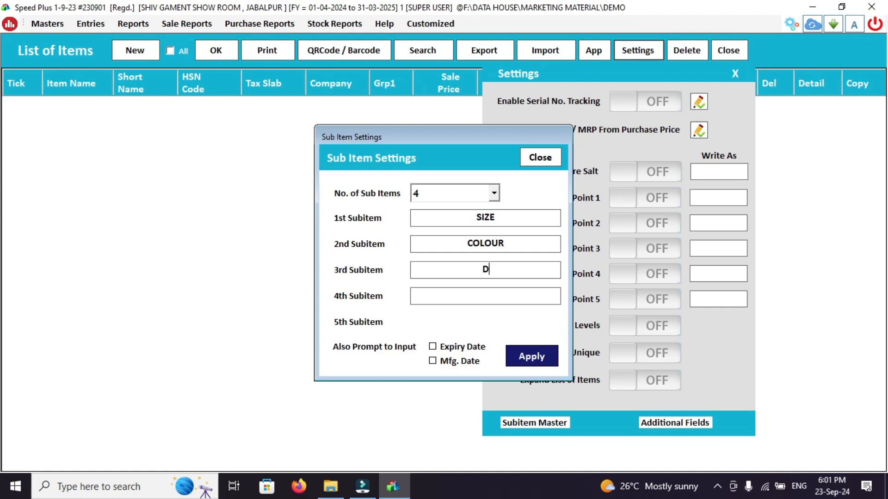
text(.NO)
Name the fourth subitem SUPPLY, then apply and close the sub item settings
click(485, 296)
text(MAKER)
key(BackSpace)
key(BackSpace)
text(E)
key(BackSpace)
key(BackSpace)
key(BackSpace)
key(BackSpace)
text(SUPPLY)
click(538, 365)
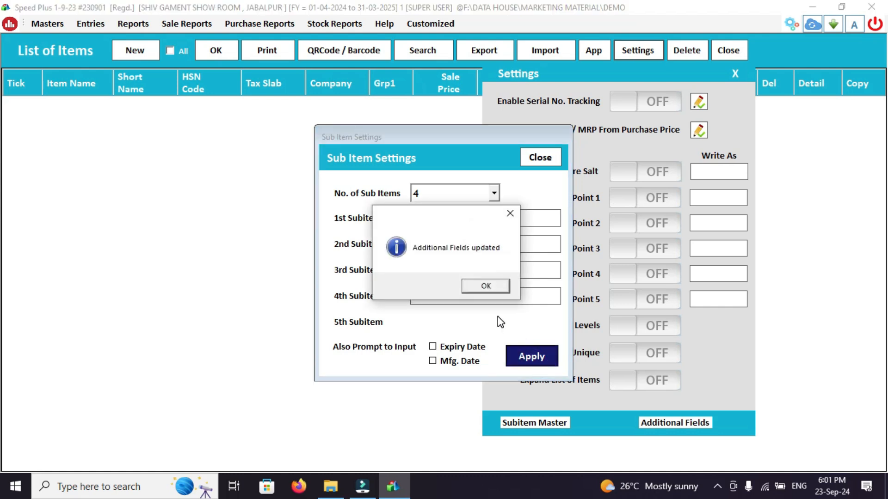
click(486, 287)
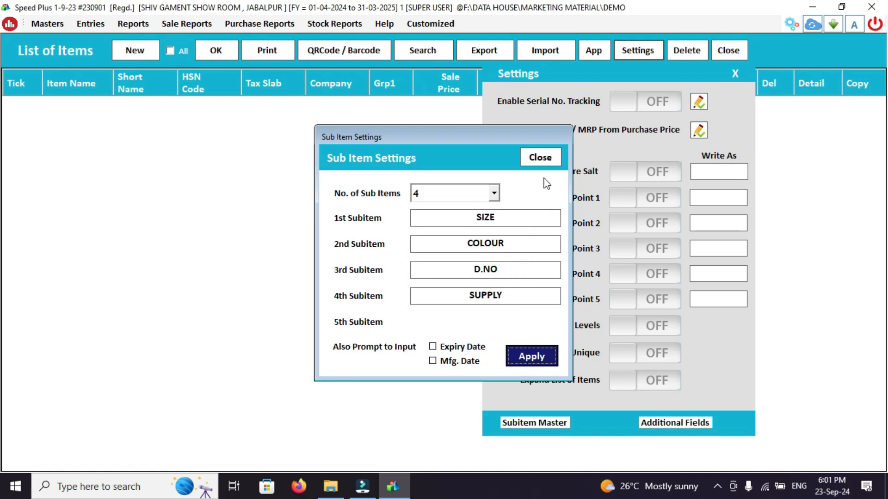
click(539, 158)
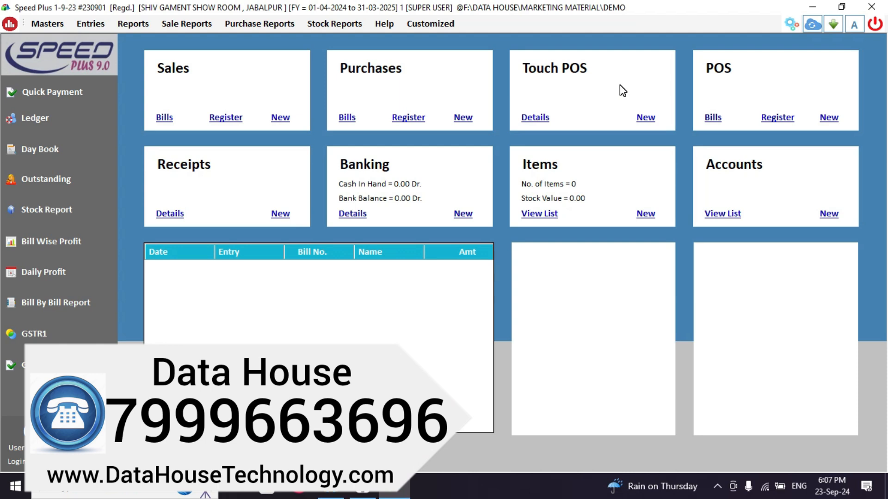
Start a new item and enter PLAIN SHIRT FULL as its item name
click(651, 215)
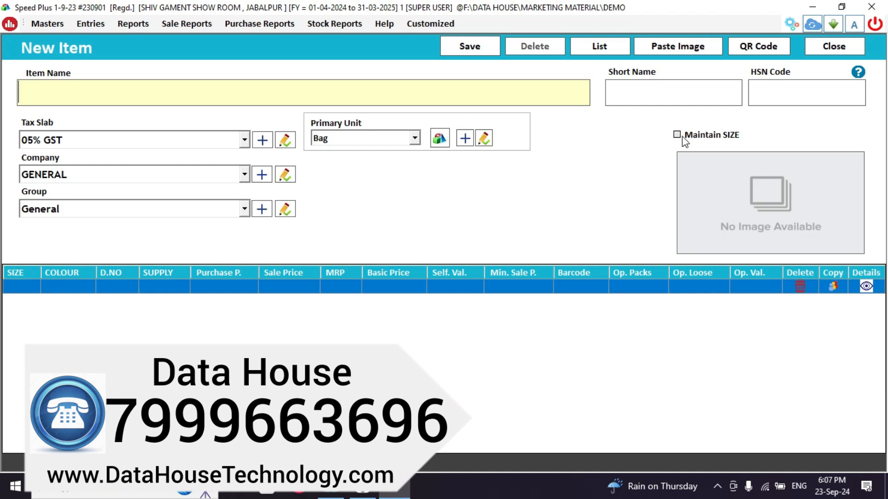
click(478, 86)
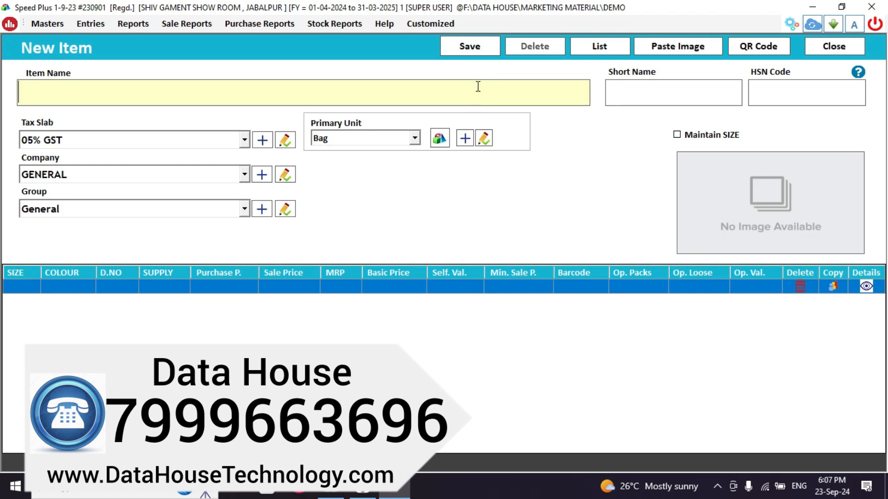
text(PL)
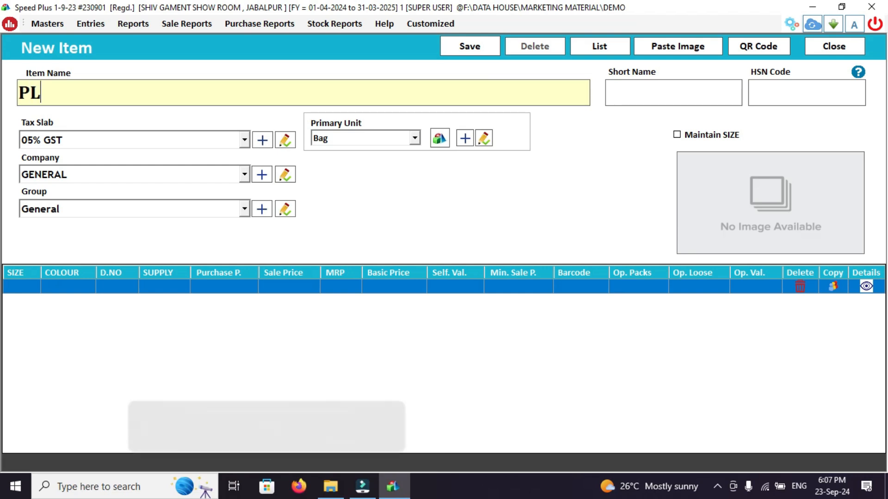
text(AIUN)
key(BackSpace)
key(BackSpace)
key(BackSpace)
key(BackSpace)
key(BackSpace)
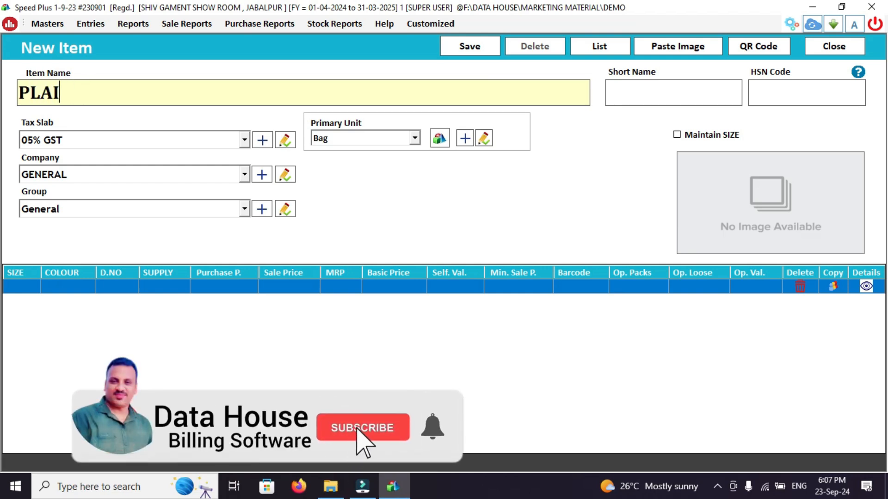
key(BackSpace)
text(P)
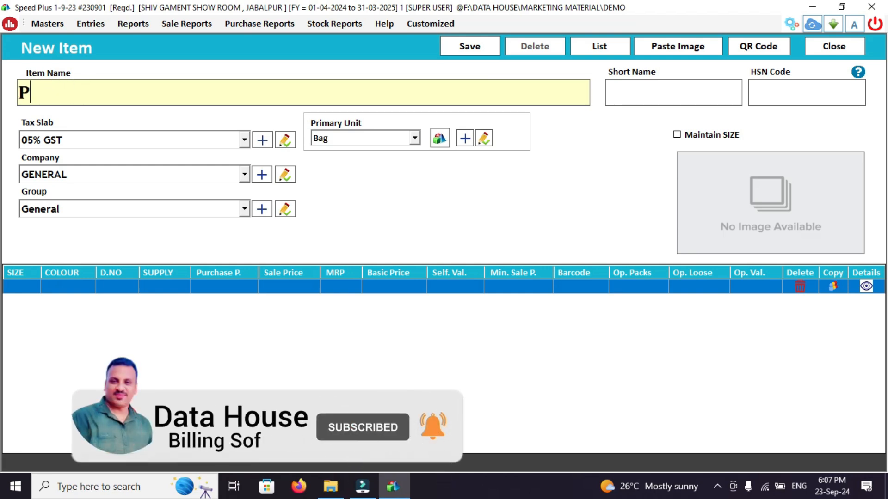
text(LAIN SH)
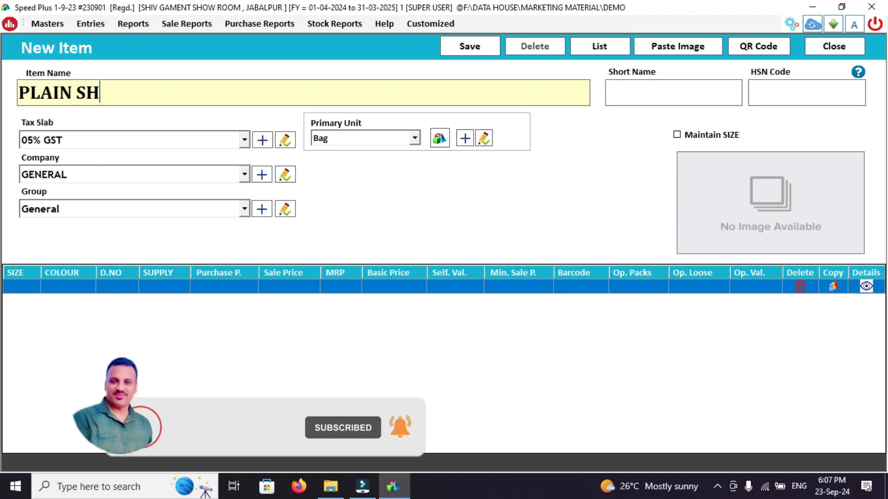
text(IRT )
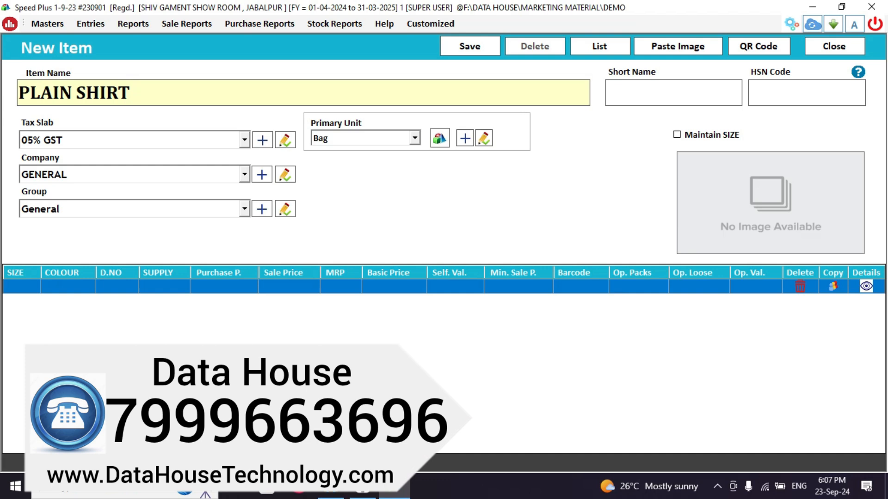
text(FULL)
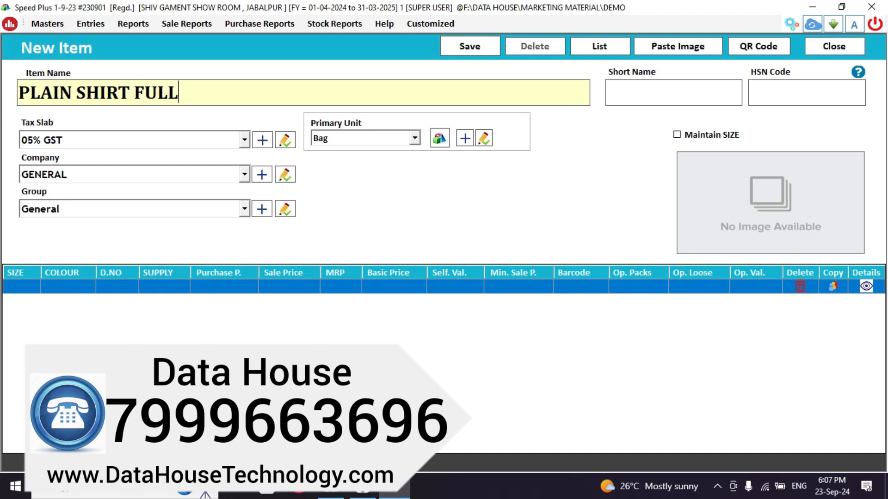
Shorten the item name to PLAIN SHIRT F and enter SHIRT F as the short name
key(Return)
key(shift+Tab)
key(BackSpace)
key(BackSpace)
key(BackSpace)
key(Return)
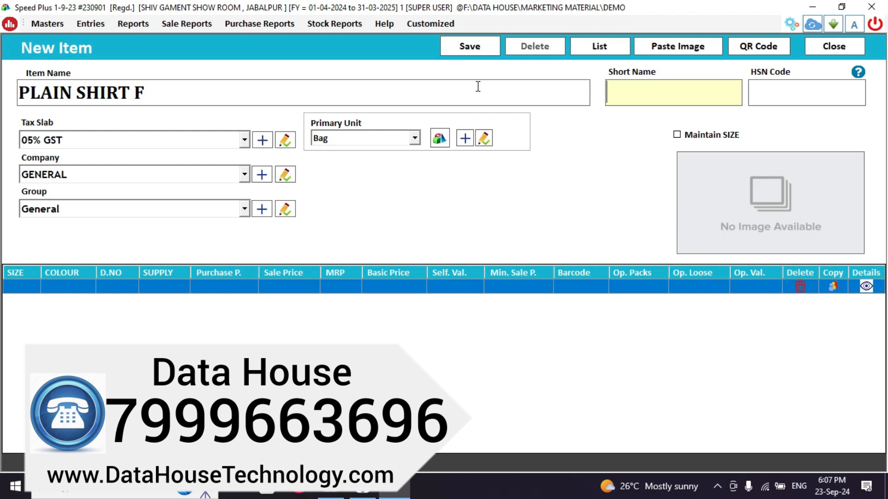
text(SHIRT F)
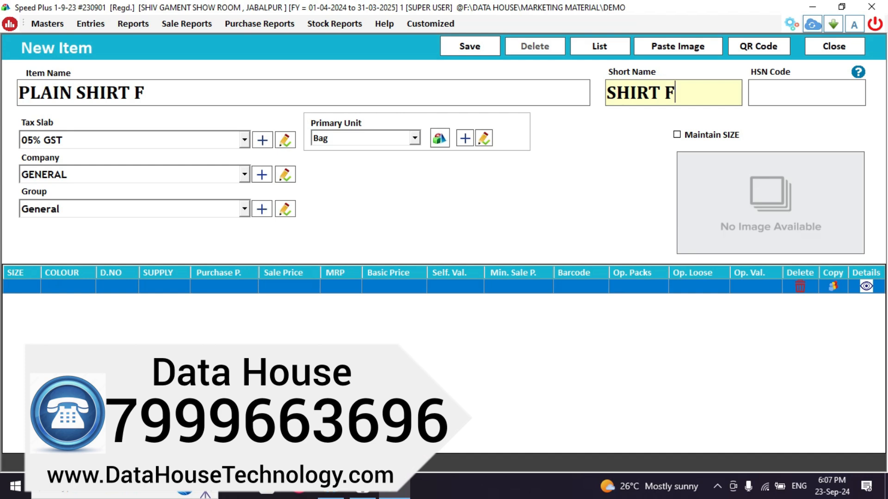
key(Return)
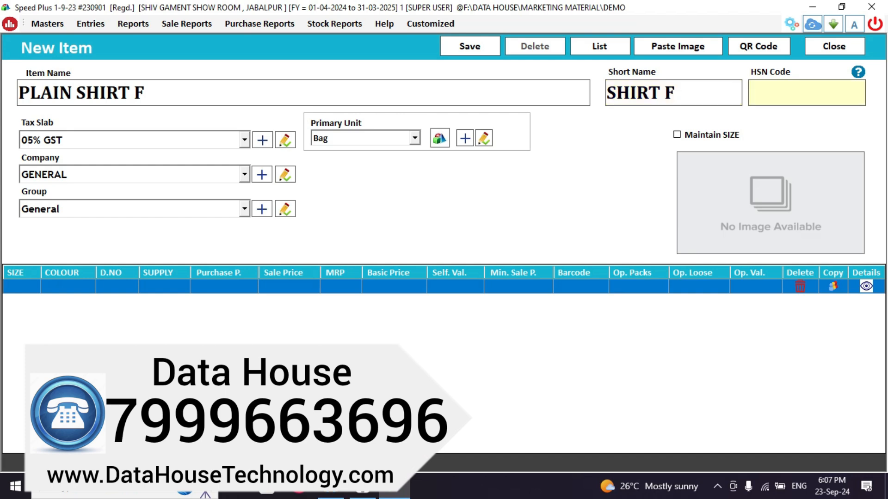
Leave the HSN code blank and accept the 05% GST tax slab and the GENERAL company
key(Return)
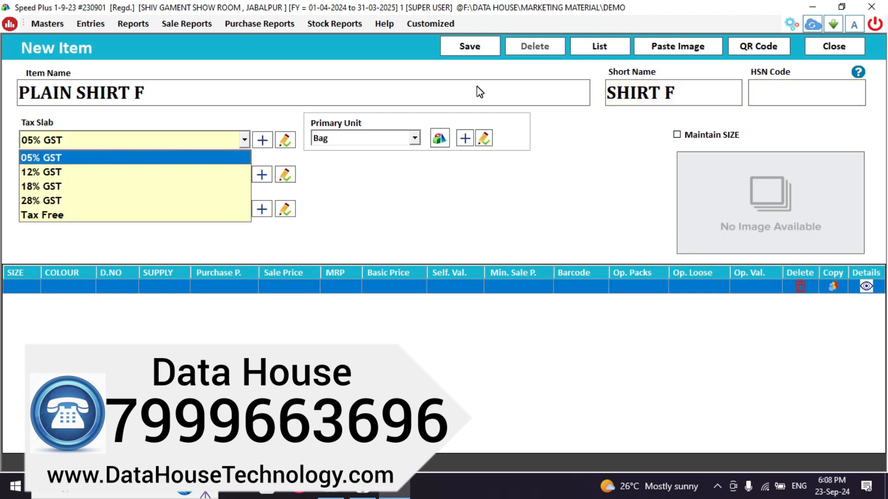
key(Return)
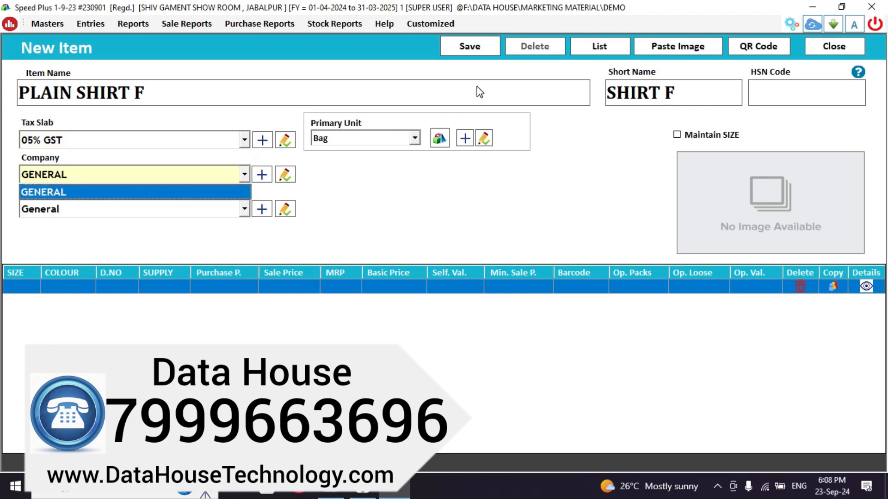
key(Return)
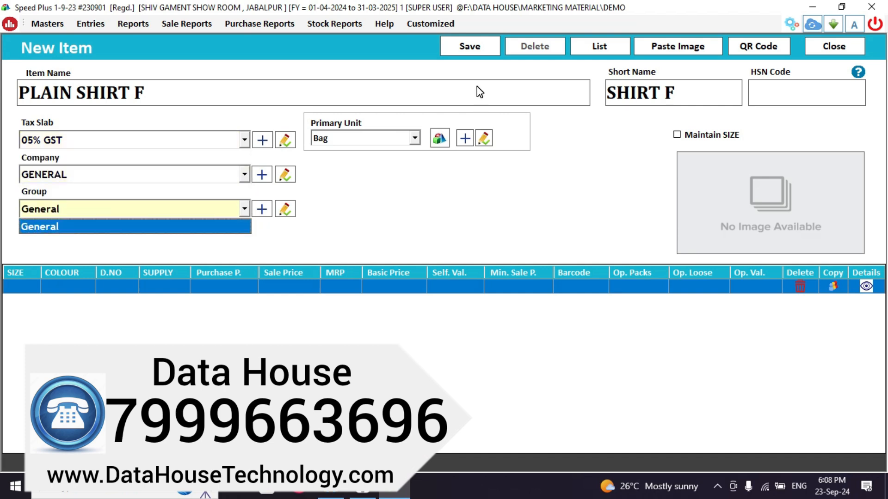
Create and save a new item group named SHIRT from the item's group field
key(F3)
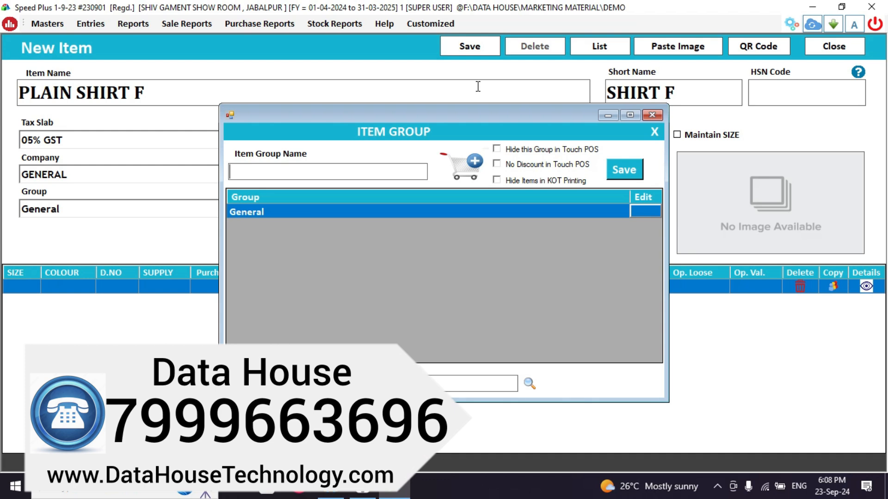
text(SHIRT)
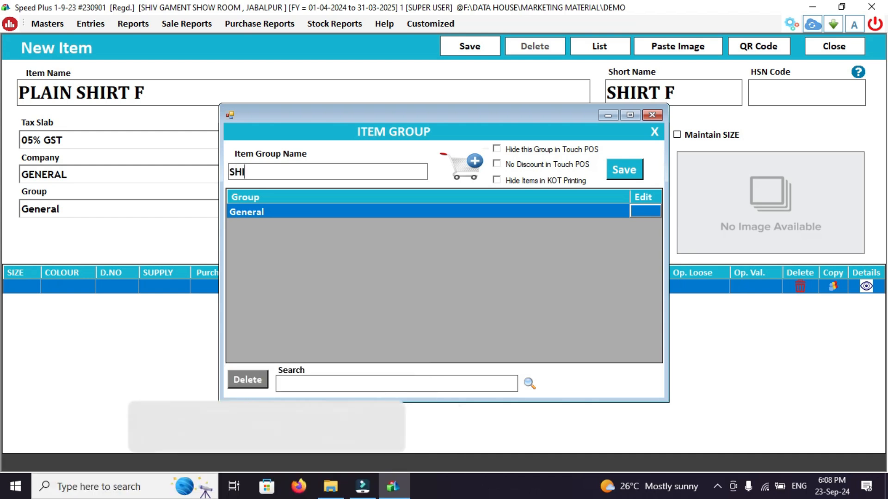
key(Tab)
key(Tab)
key(Tab)
key(Tab)
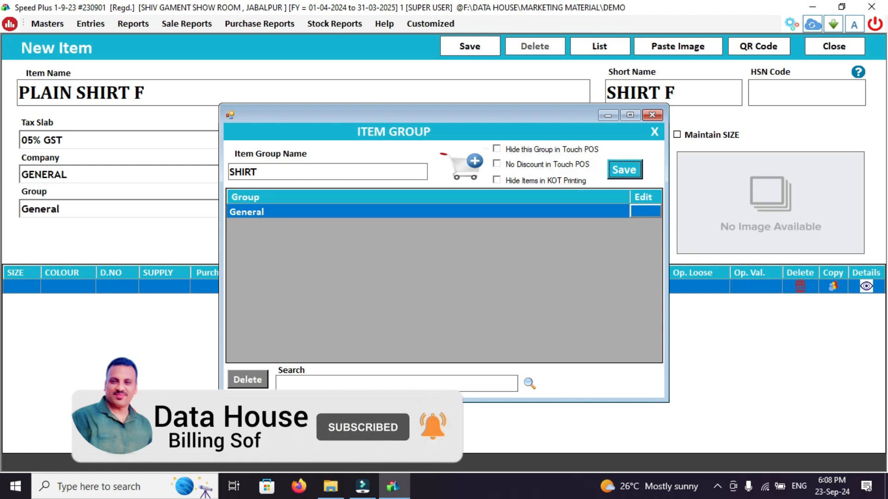
key(Return)
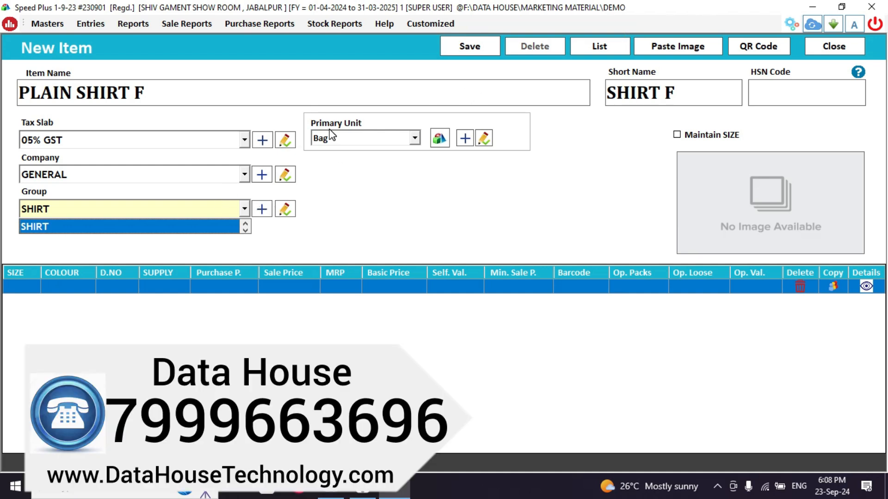
Set the item's primary unit to Pcs. and enable Maintain SIZE
click(346, 140)
click(346, 143)
key(p)
key(Return)
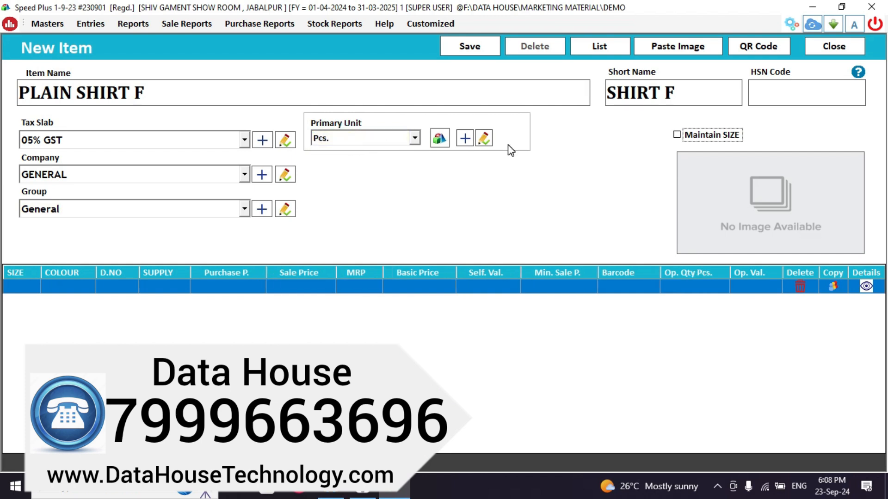
click(696, 135)
Fill the first variant row with size S, colour RED and D.NO 121
click(28, 287)
text(S)
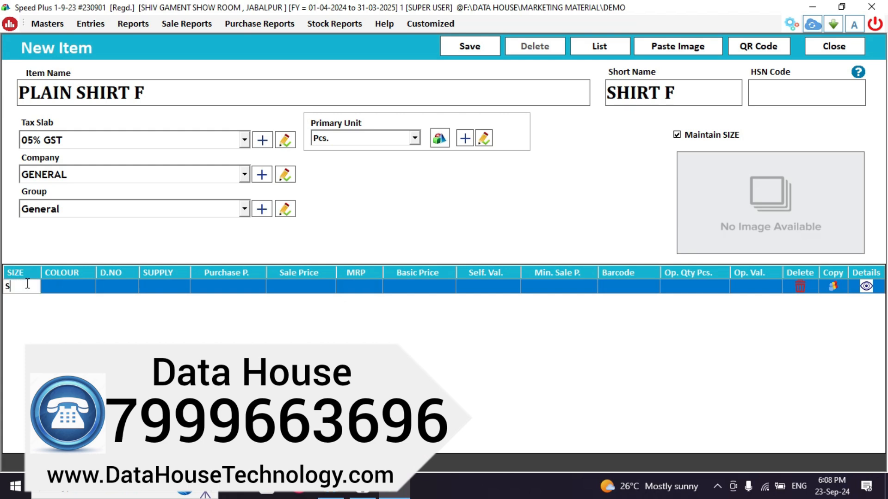
key(Return)
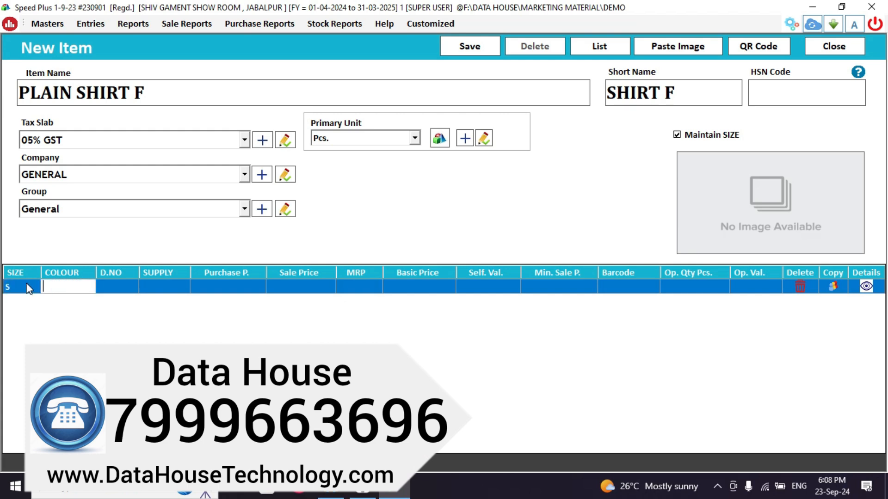
text(RED)
key(Return)
text(121)
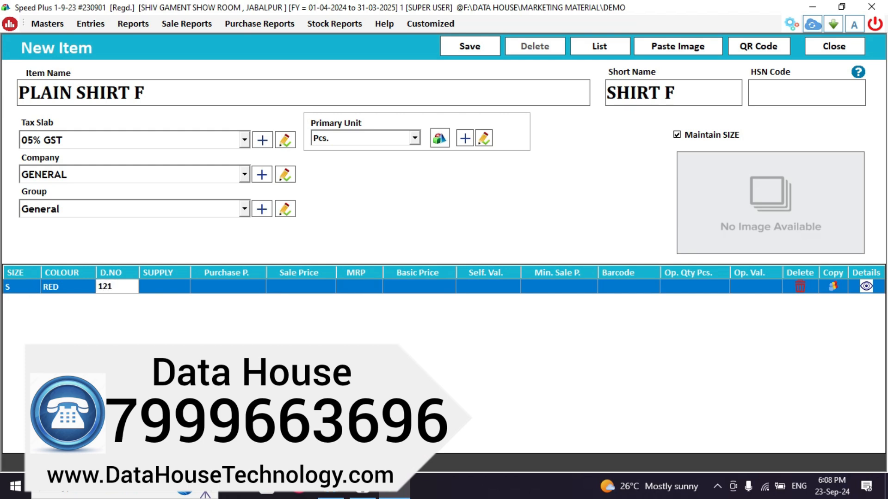
key(Return)
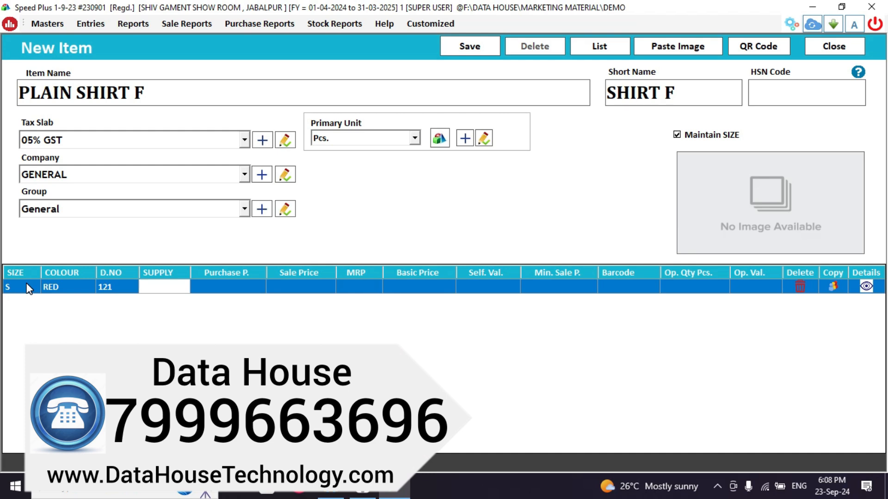
Enter AMBIKA as the supply value and 340 as the purchase price for the red size S variant
text(AMBIKA)
key(Return)
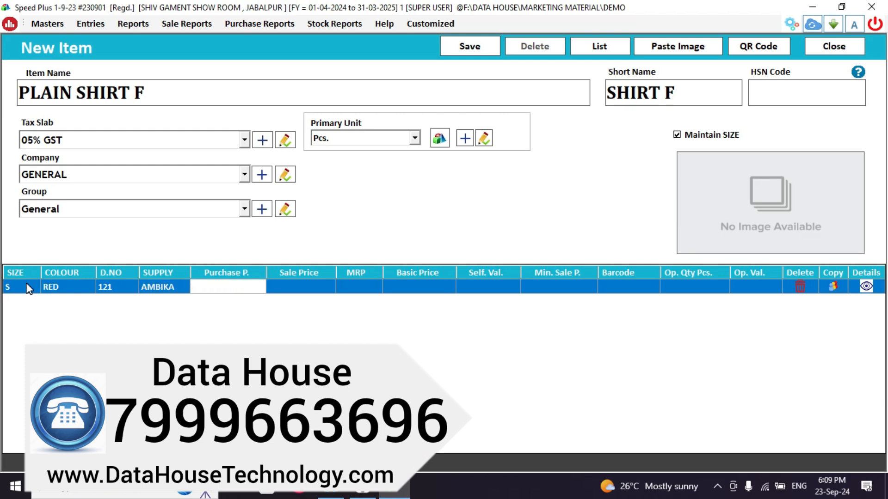
text(340)
key(Return)
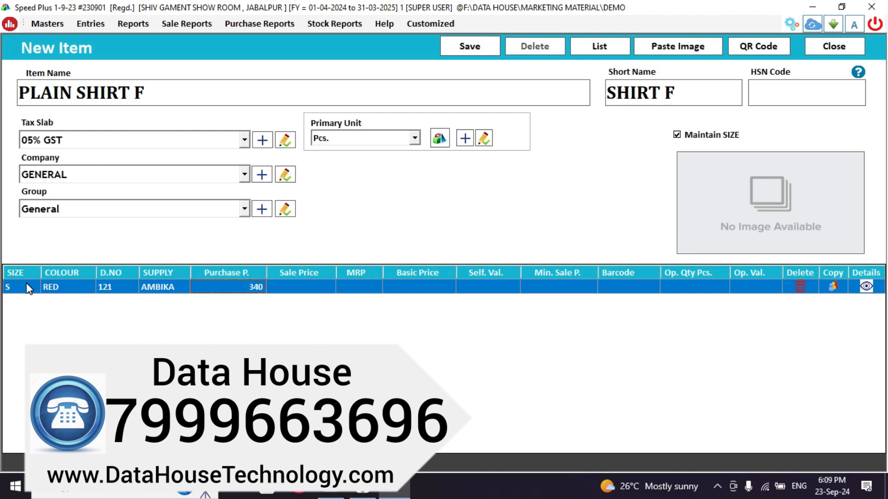
Set the sale price to 800 and the MRP to 999 for the red size S variant
click(298, 292)
click(296, 292)
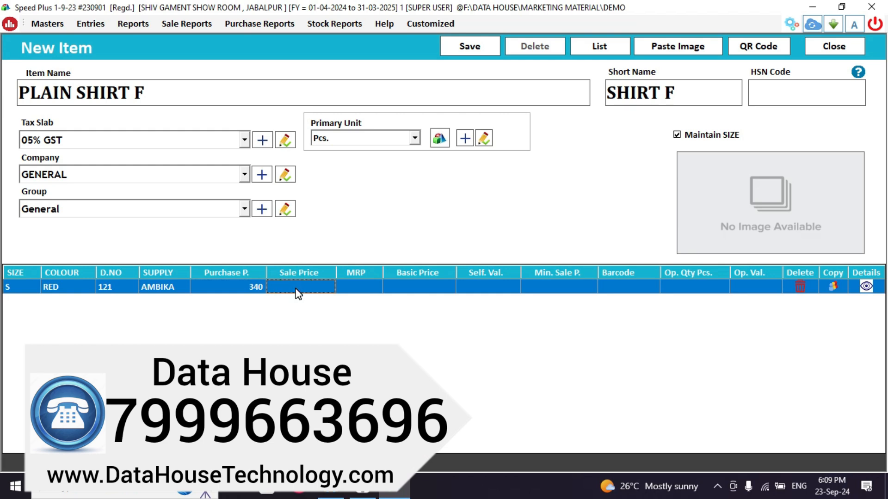
text(800)
key(Return)
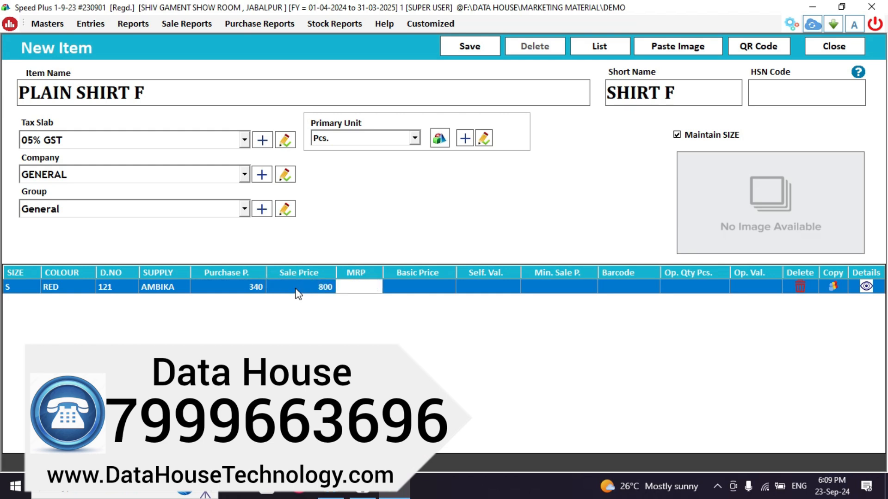
text(999)
key(Return)
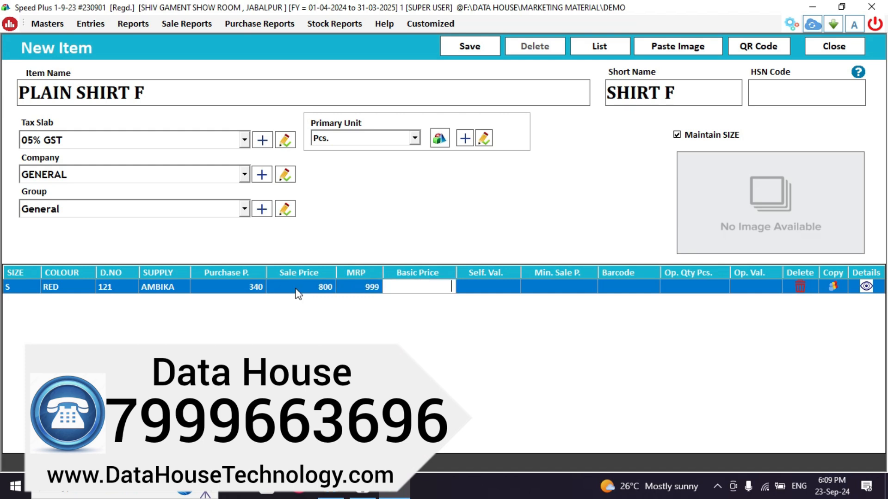
Leave the size S variant's remaining price, barcode and opening quantity fields blank and add a second variant row
key(Return)
key(Return)
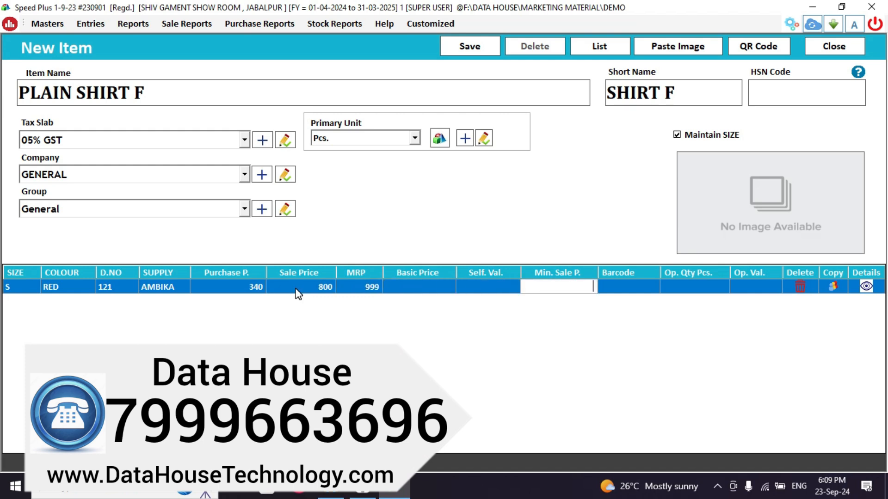
key(Return)
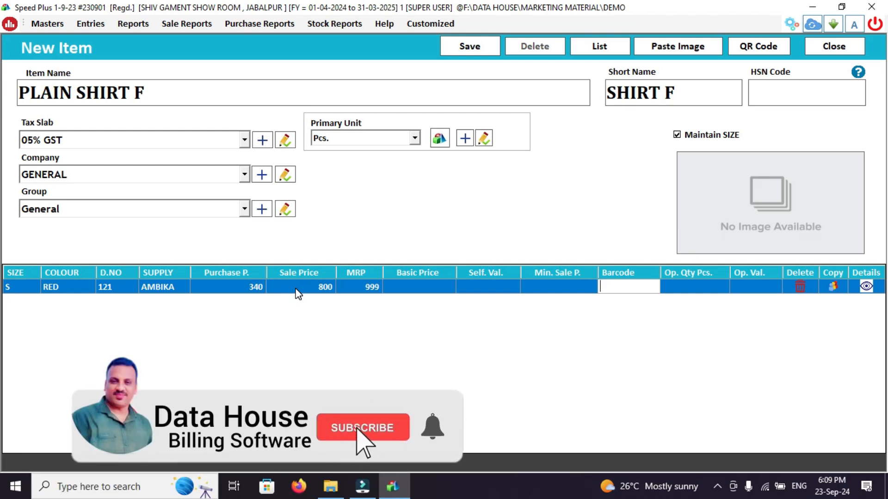
key(Return)
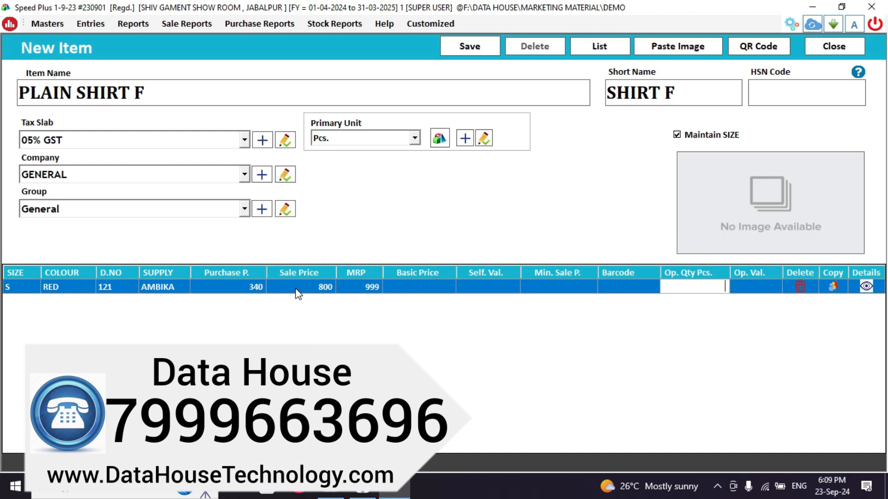
key(Return)
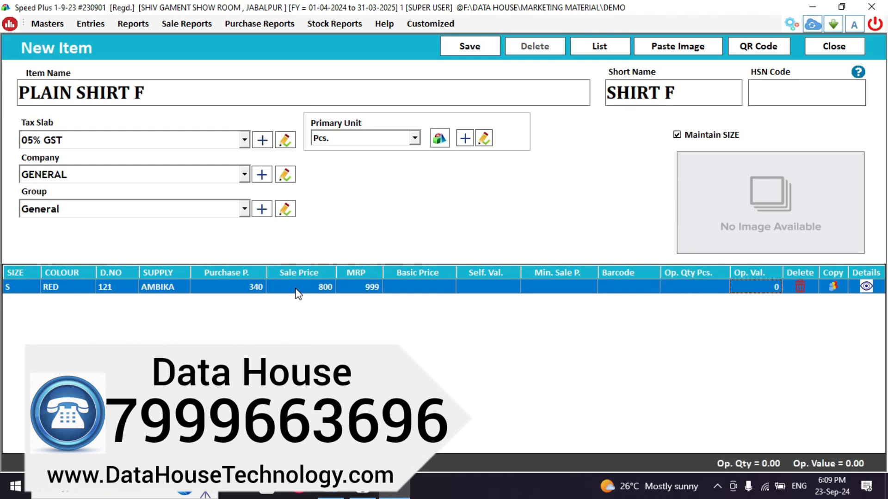
key(Return)
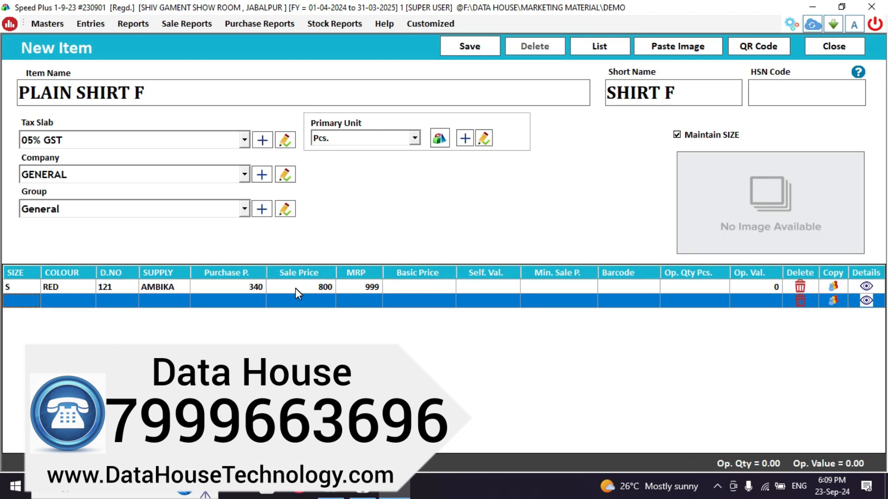
Fill the second variant row with size M, colour RED, D.NO 121 and supply AMBIKA
text(M)
key(Return)
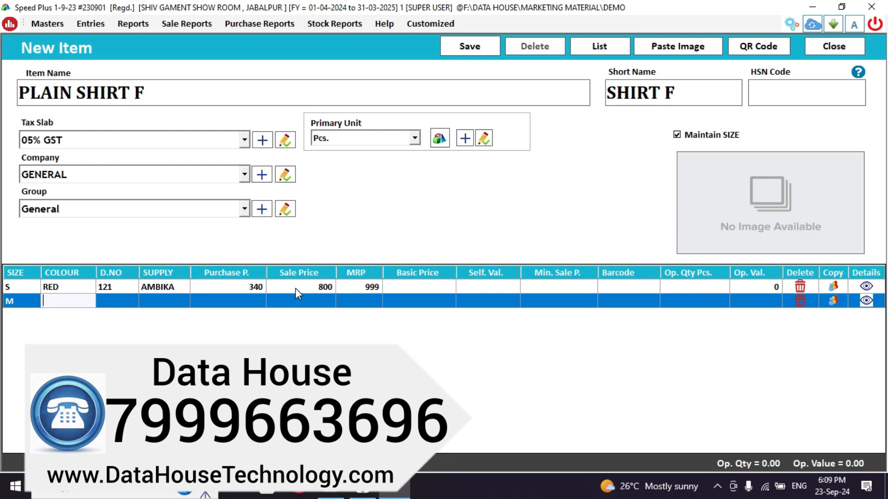
text(RED)
key(Return)
text(121)
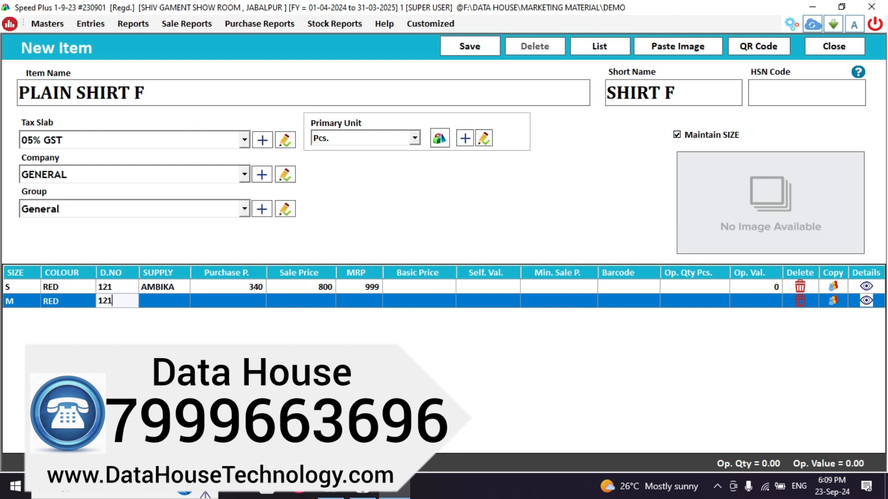
key(Return)
text(AMBH)
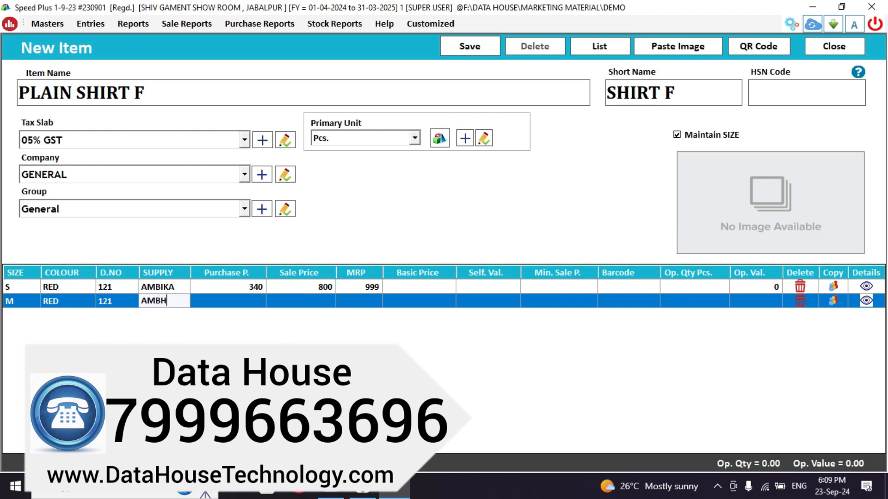
key(BackSpace)
text(IKA)
key(Return)
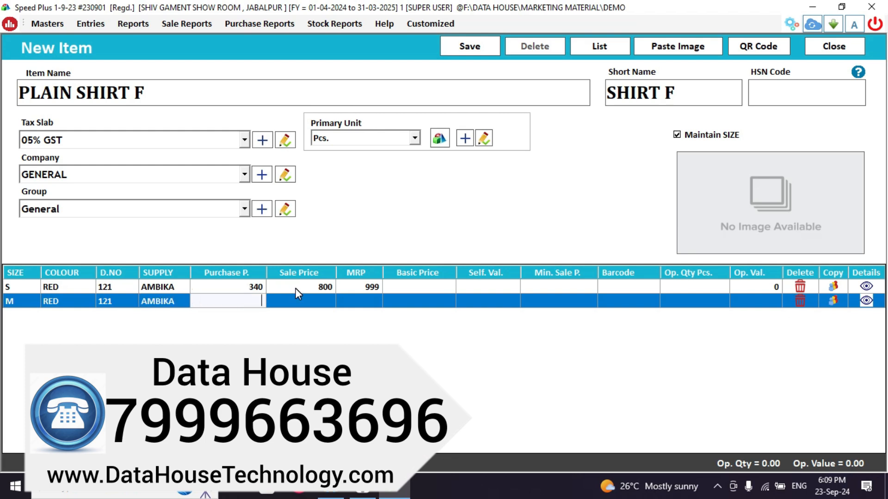
Enter purchase price 340, sale price 800 and MRP 999 for the size M variant
text(340)
key(Return)
text(9)
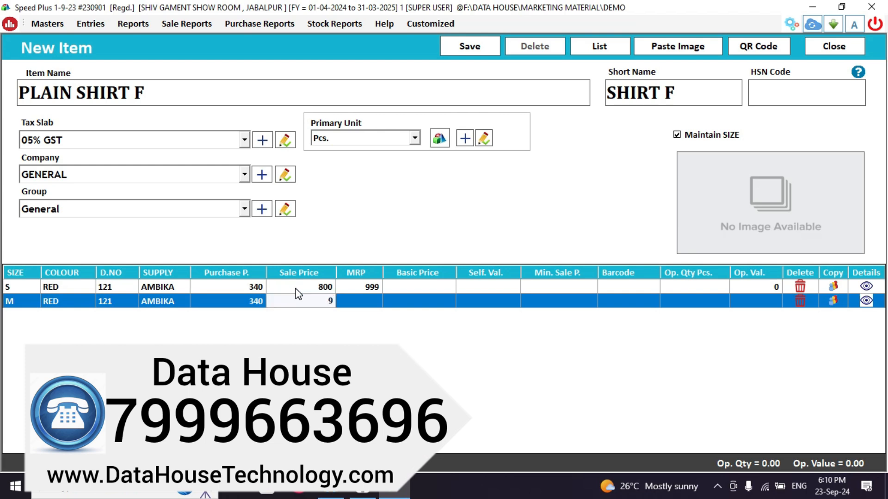
key(BackSpace)
text(800)
key(Return)
text(999)
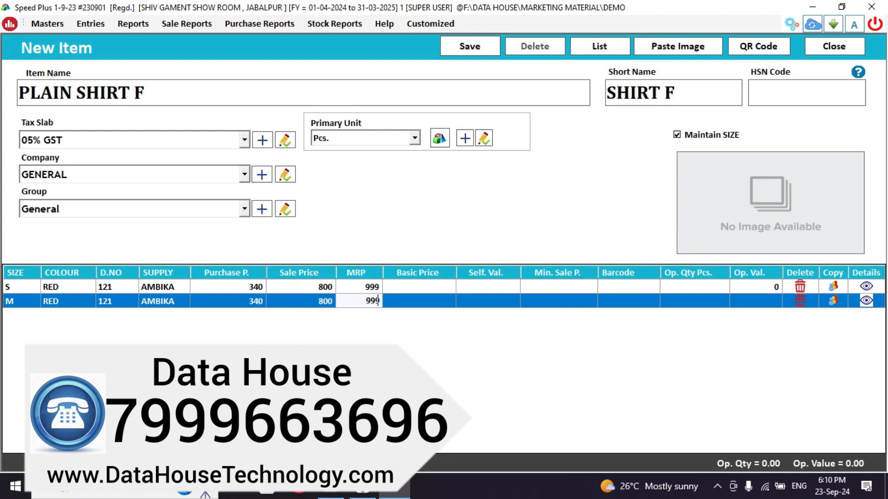
Duplicate the size M variant row three times
click(831, 298)
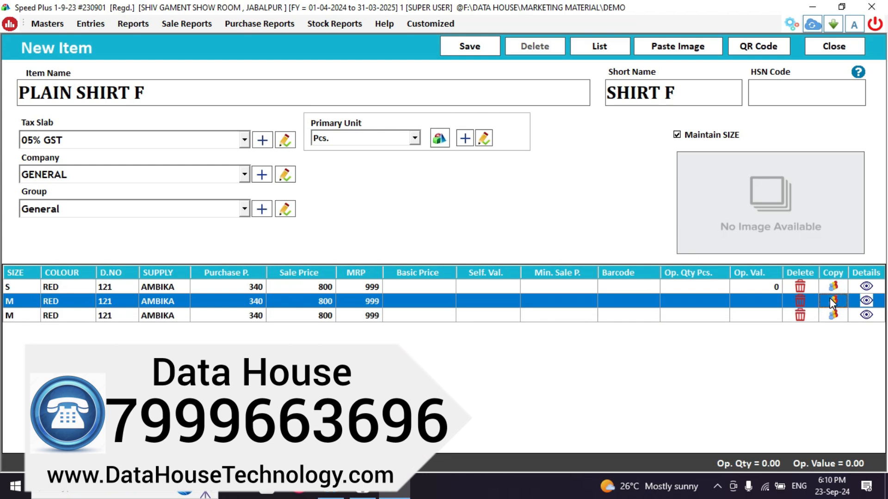
click(831, 302)
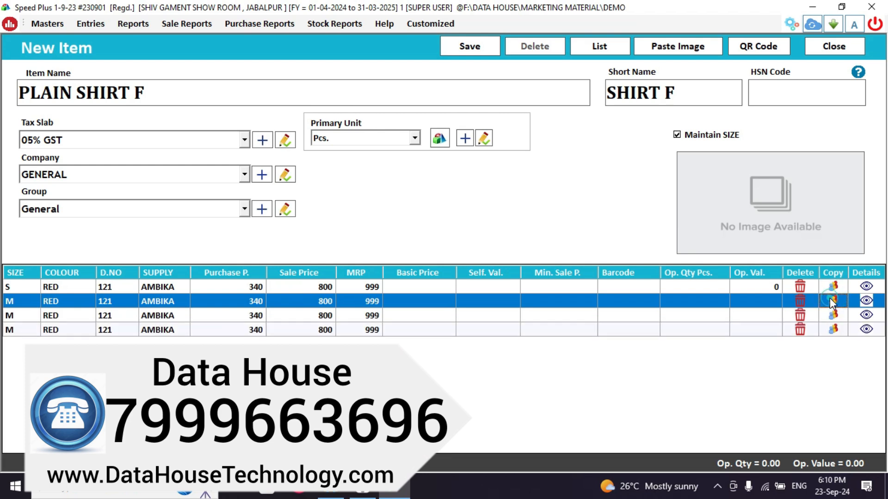
click(831, 302)
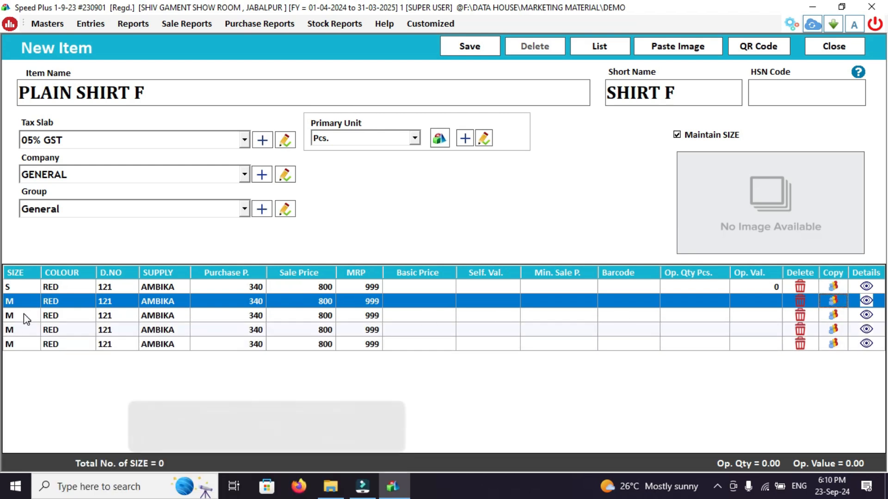
Change the sizes of the three copied variant rows to L, XL and XXL
click(23, 315)
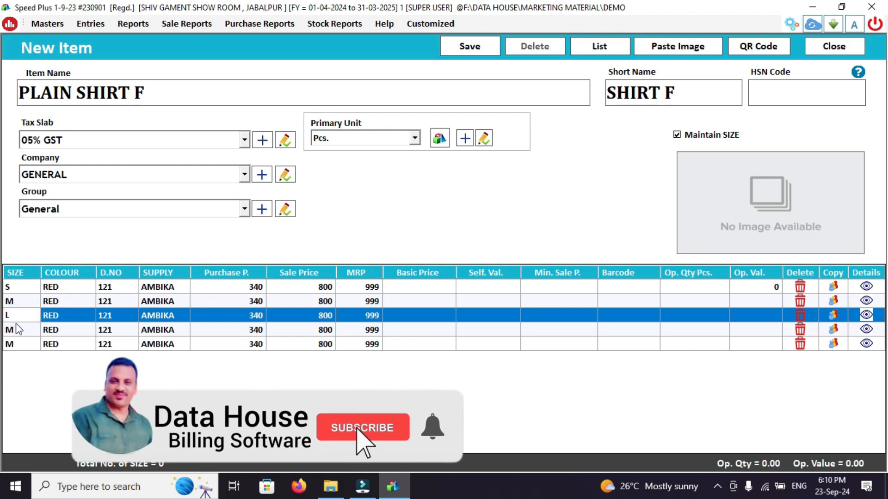
text(L)
click(18, 330)
text(XL)
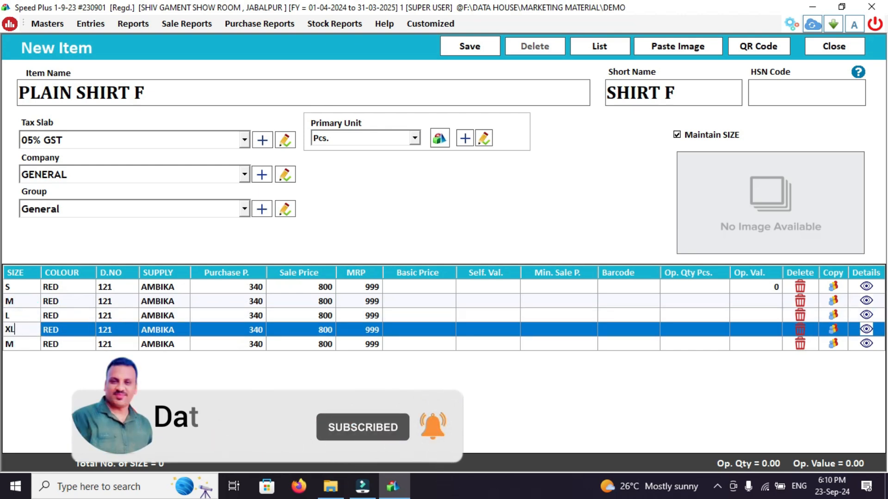
click(15, 346)
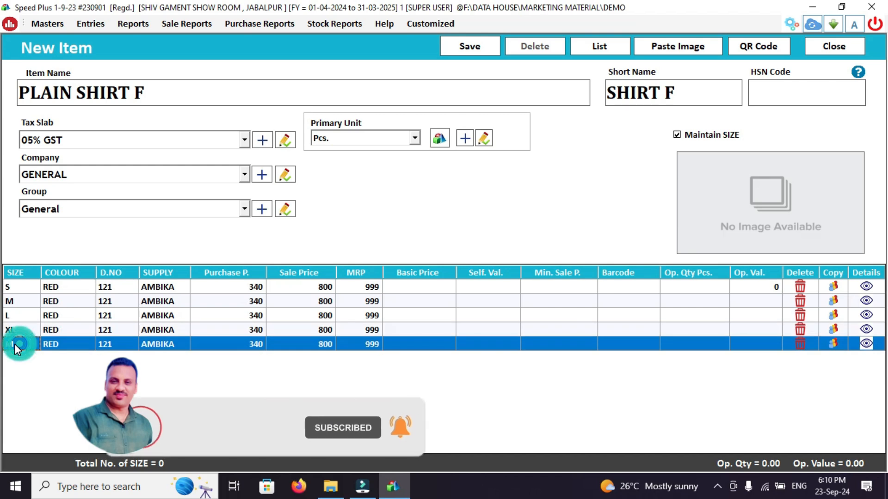
text(XXL)
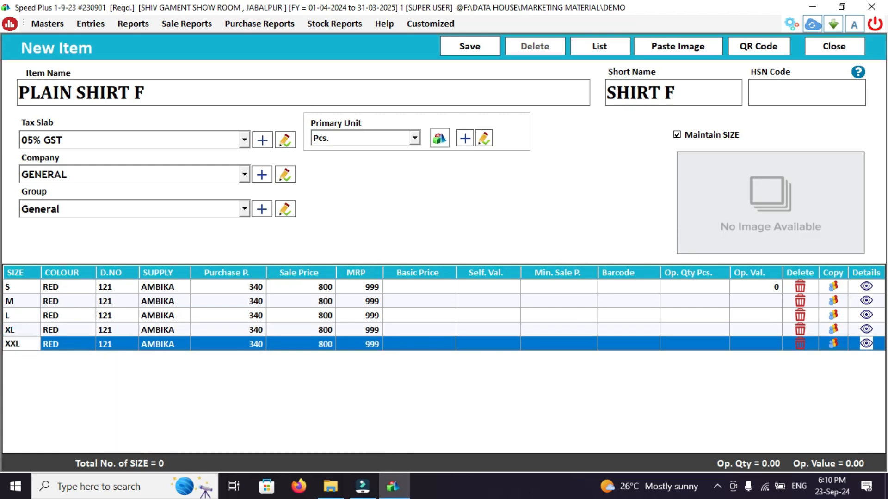
key(Return)
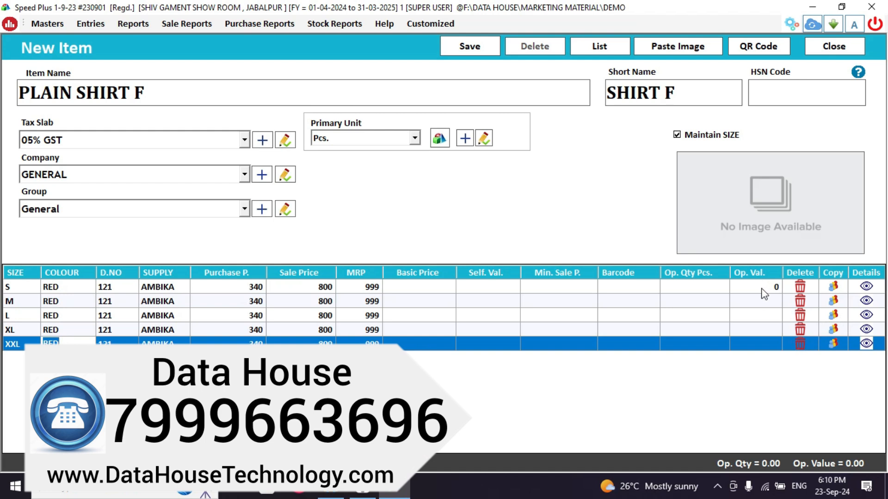
Enter opening quantities of 6 for S, 8 for M, 4 for L, 12 for XL and 6 for XXL
click(706, 287)
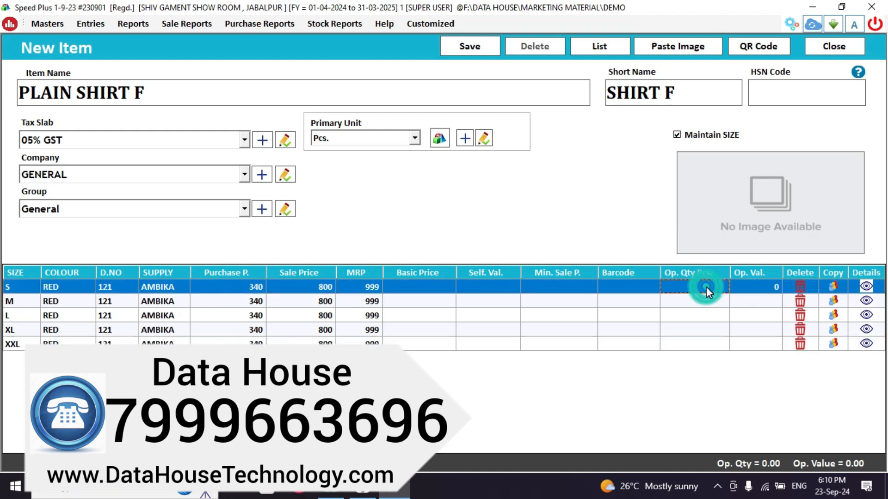
text(6)
click(706, 301)
text(8)
click(718, 316)
text(4)
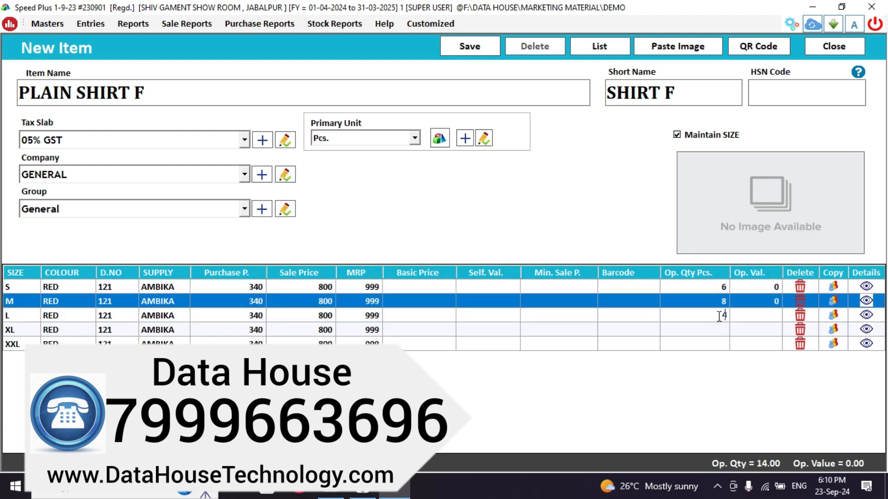
click(720, 329)
text(12)
click(720, 344)
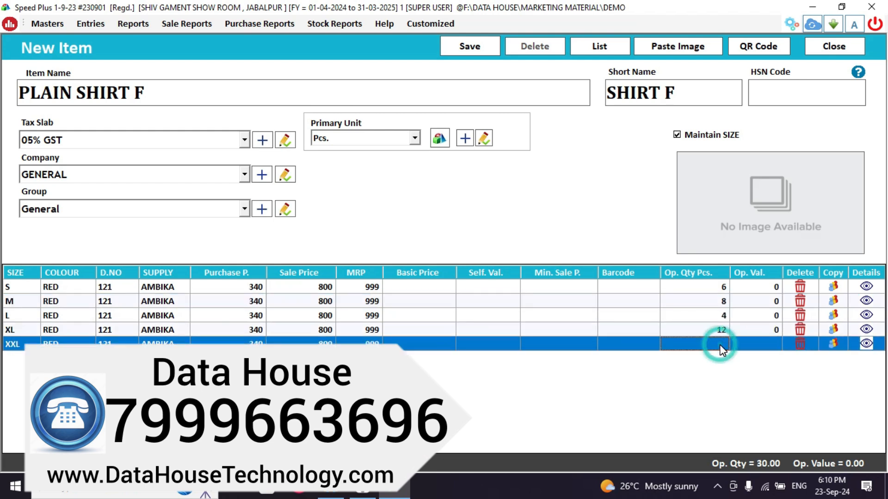
text(6)
click(779, 345)
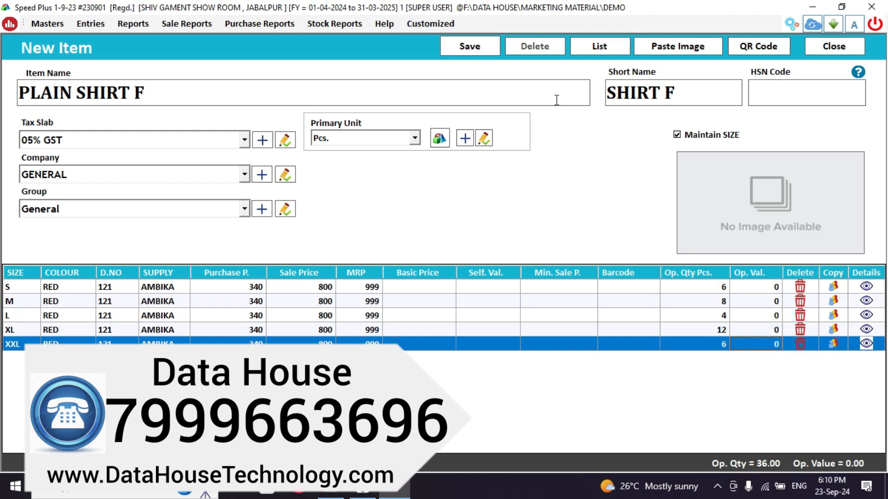
Attach the bmgh image from the ebike folder on the Desktop as the item's picture
click(786, 203)
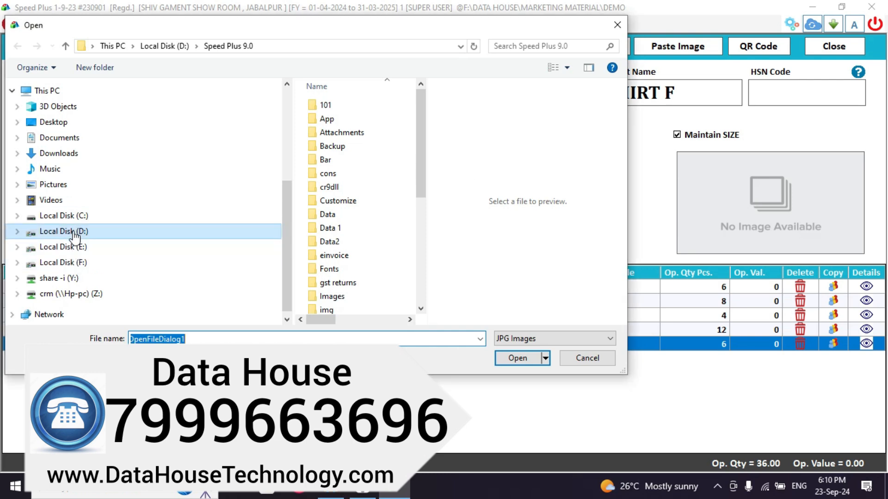
click(68, 124)
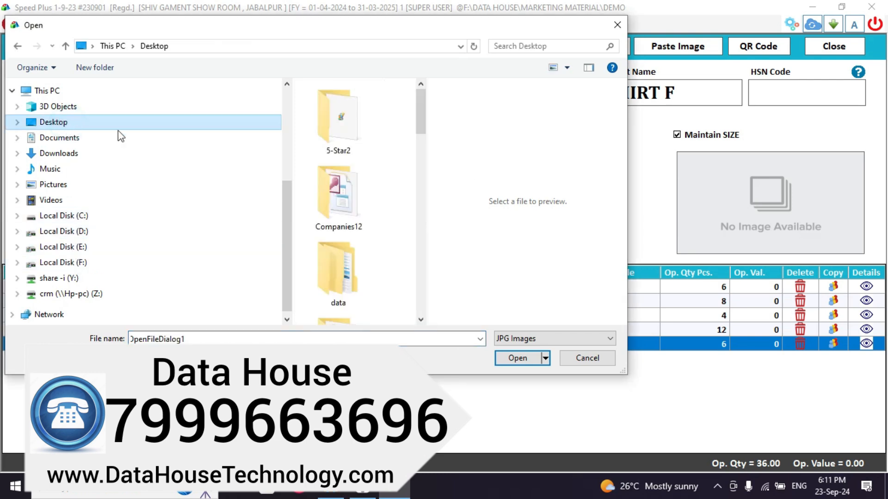
drag(419, 120, 413, 200)
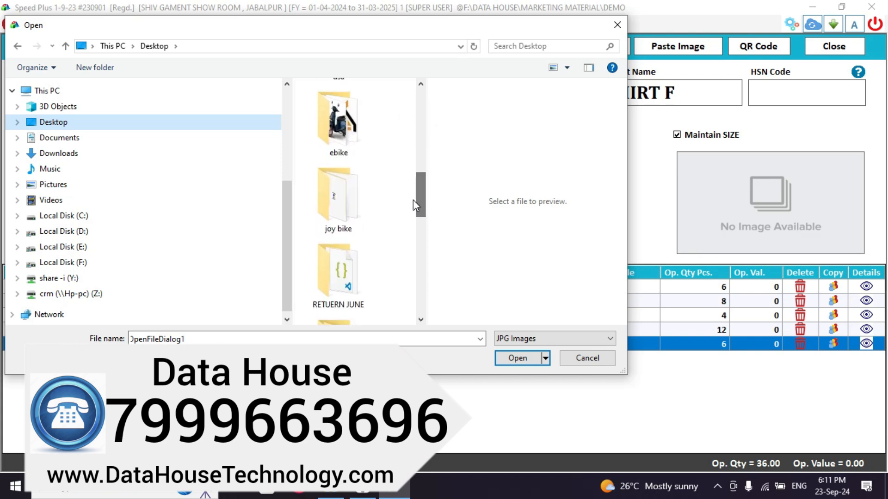
double_click(357, 146)
click(353, 142)
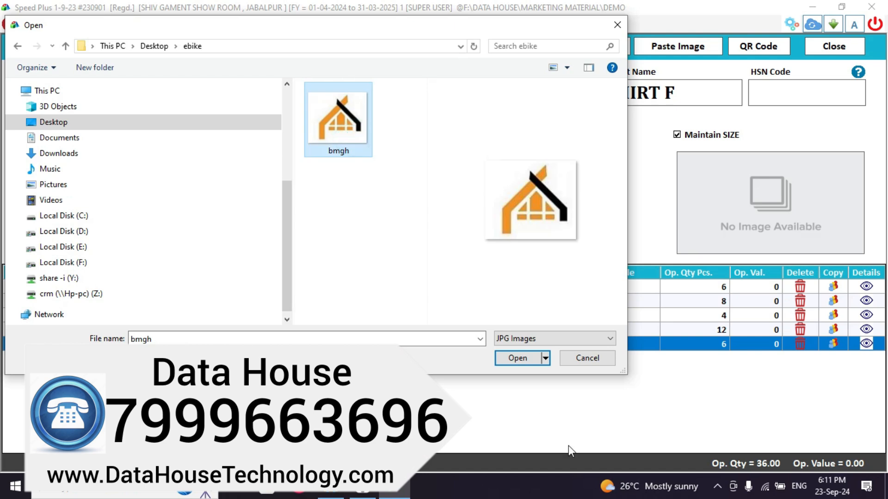
click(513, 362)
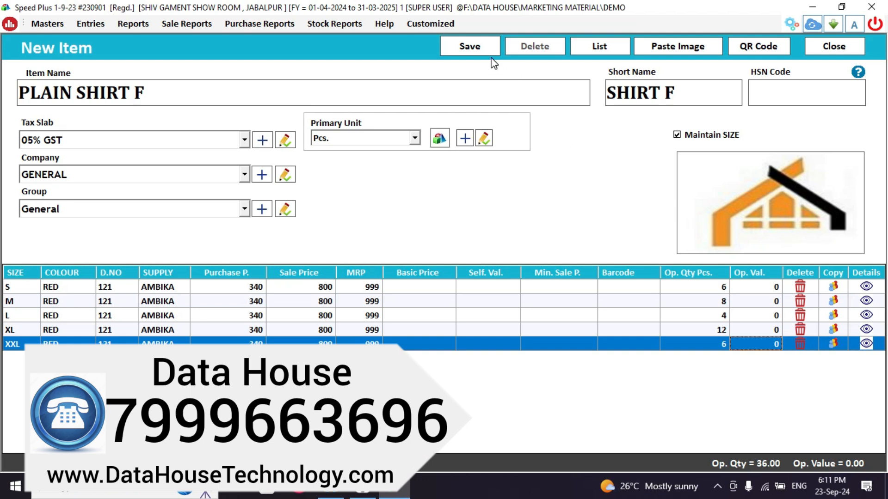
Save the PLAIN SHIRT F item, close the item form and open the list of items
click(479, 47)
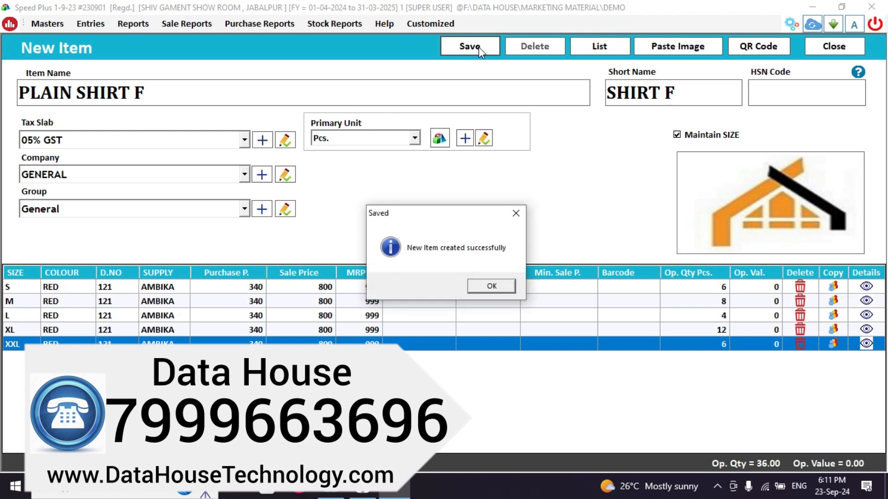
key(Return)
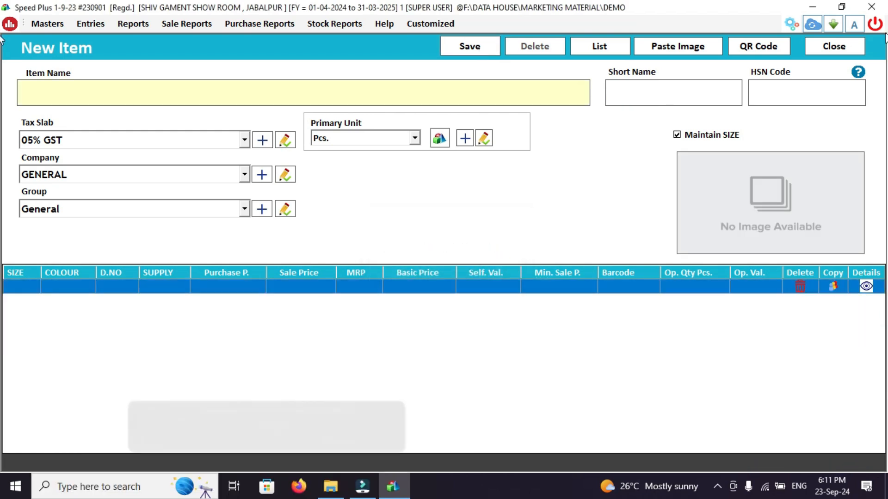
click(834, 46)
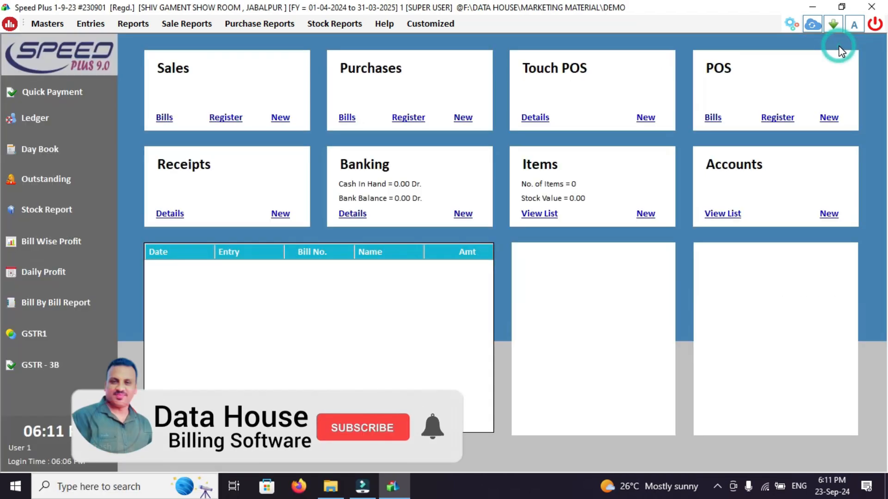
click(544, 213)
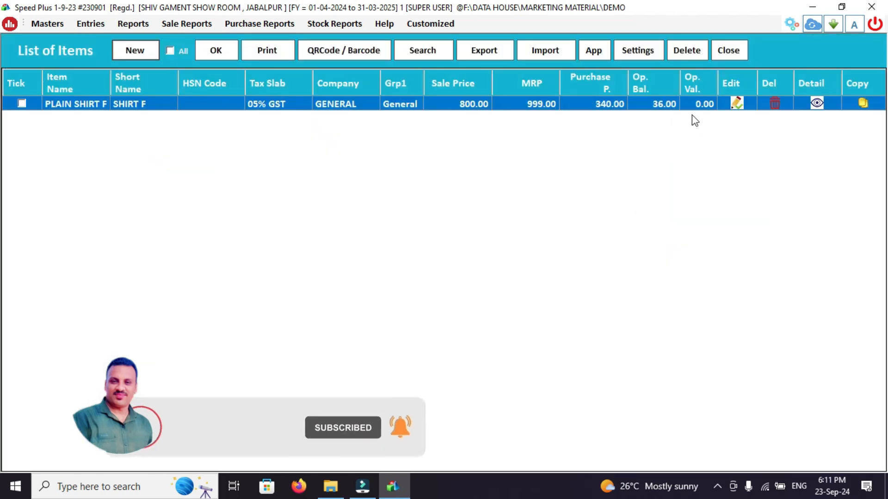
Open the PLAIN SHIRT F item, rename it PLAIN SHIRT F/S and update it
double_click(440, 103)
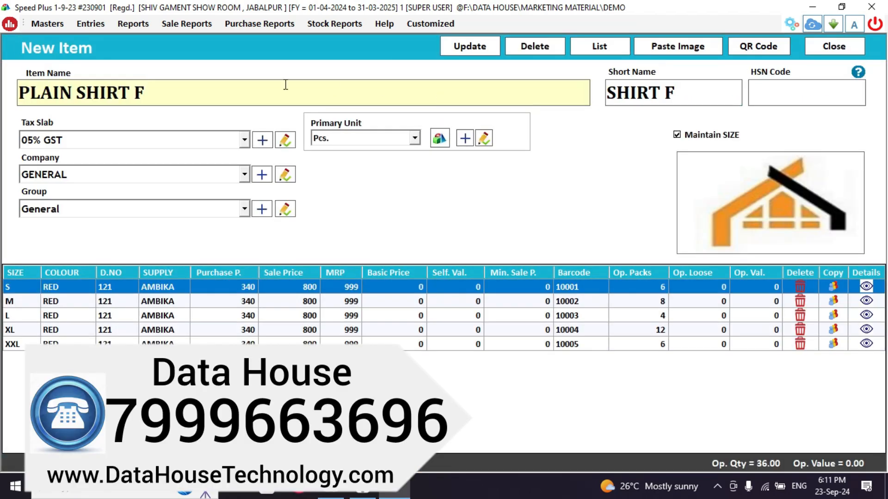
click(146, 91)
key(BackSpace)
text(F/S)
click(453, 45)
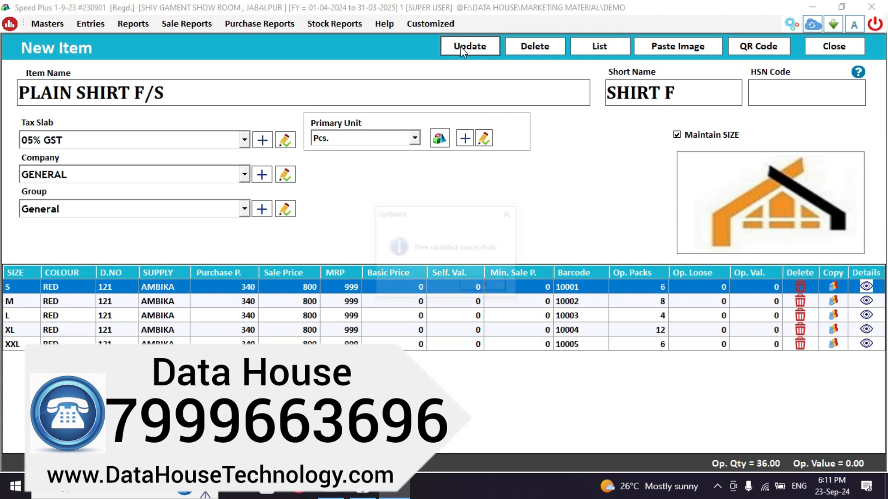
key(Return)
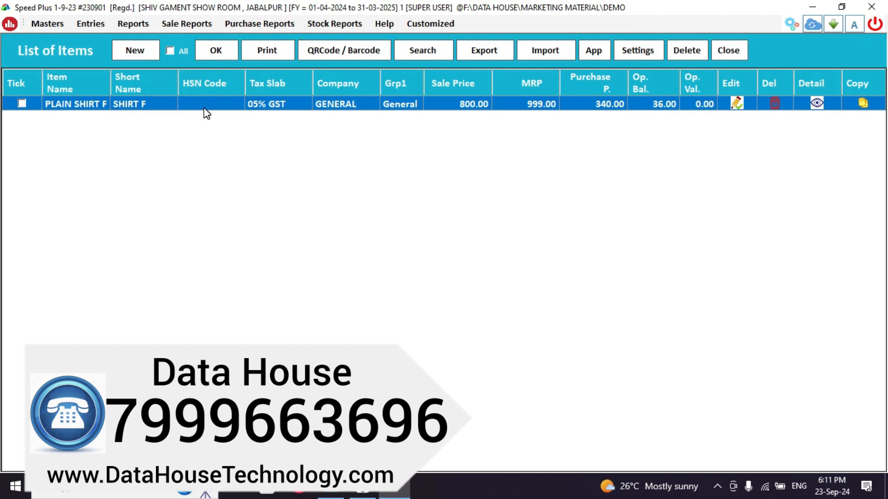
Copy the plain shirt item as a new item named PLAIN SHIRT H/S, save it and return to the item list
click(863, 102)
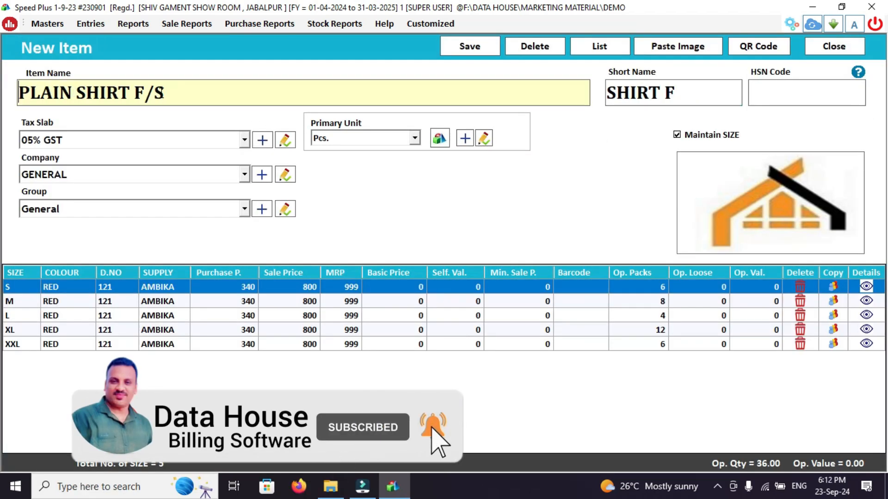
click(144, 92)
key(BackSpace)
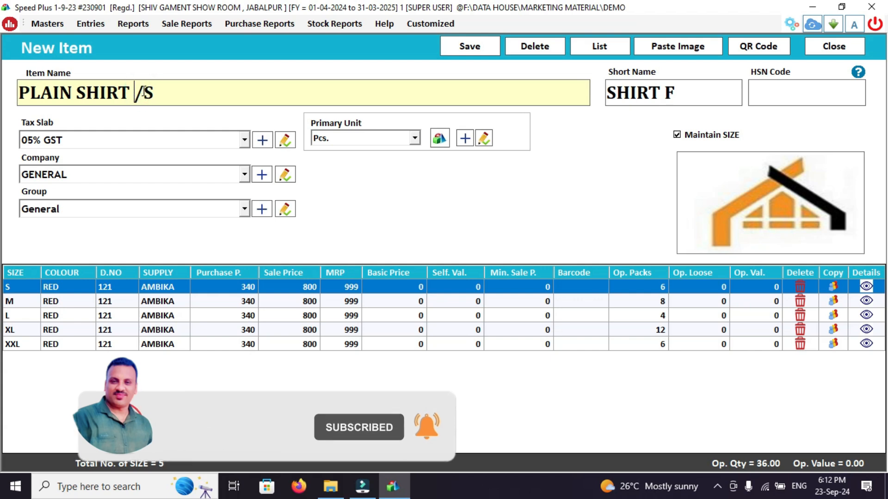
text(H)
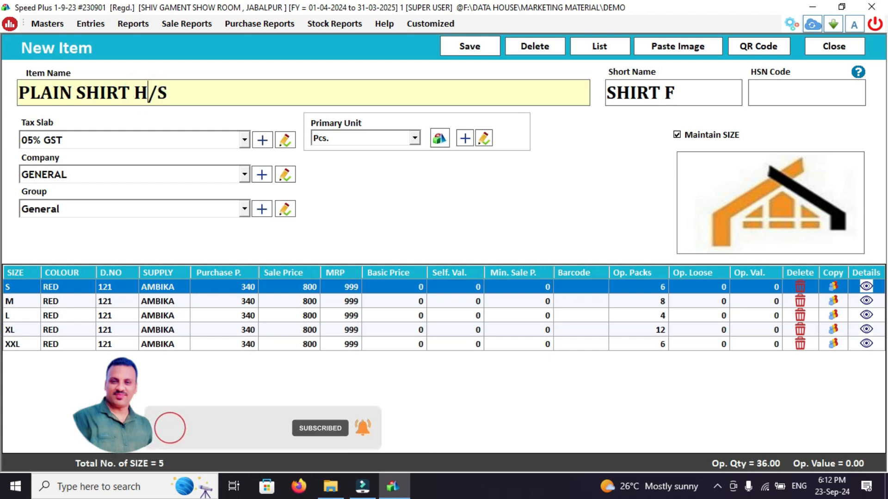
click(469, 46)
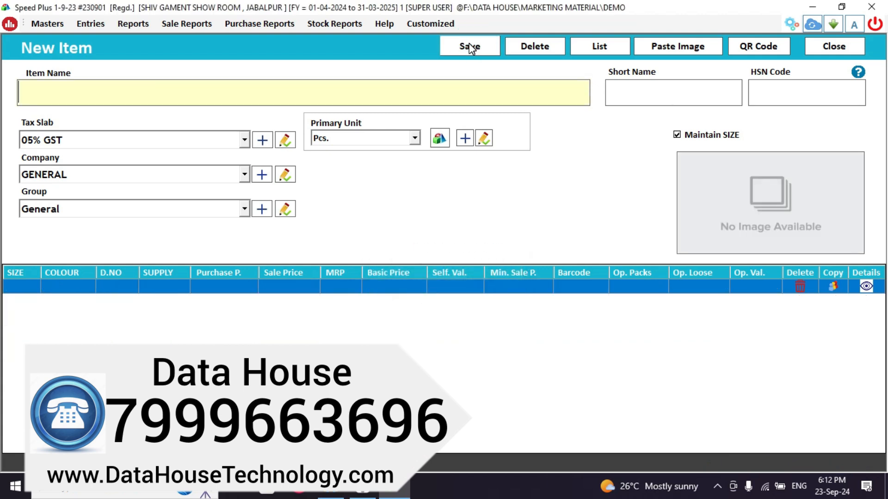
key(Escape)
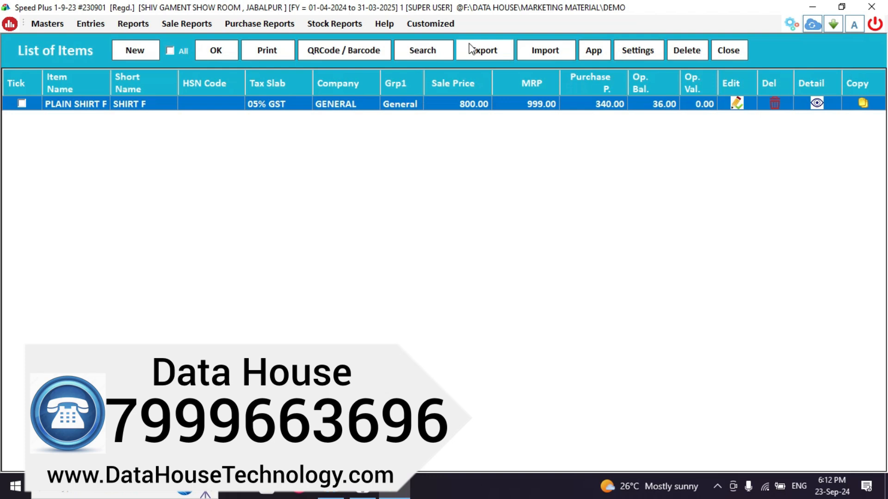
Refresh the item list, open PLAIN SHIRT H/S to check its variants and barcodes, and close it
click(221, 51)
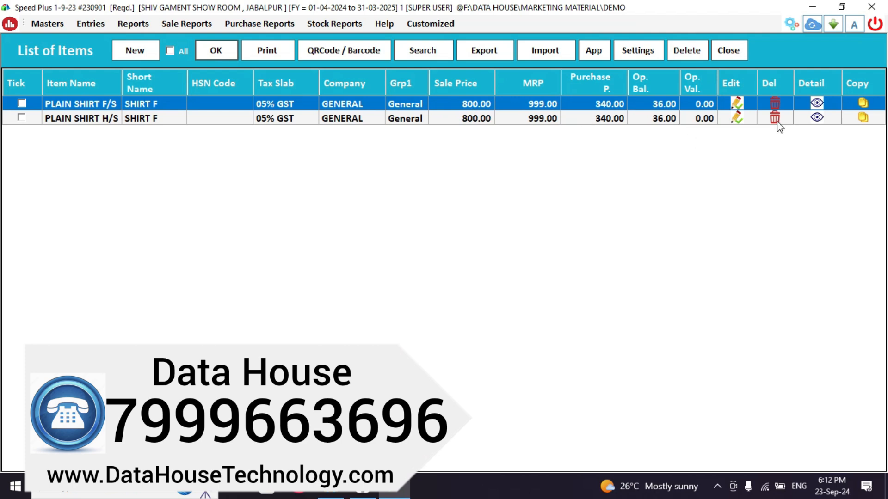
double_click(672, 122)
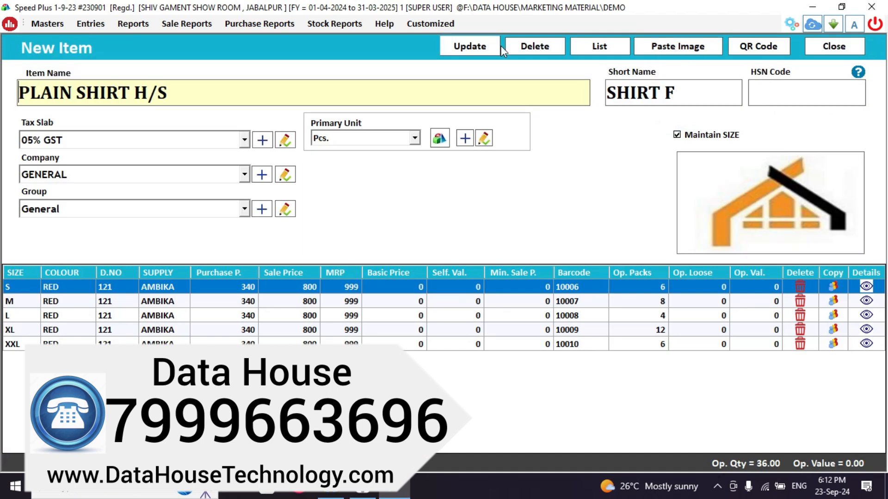
click(849, 48)
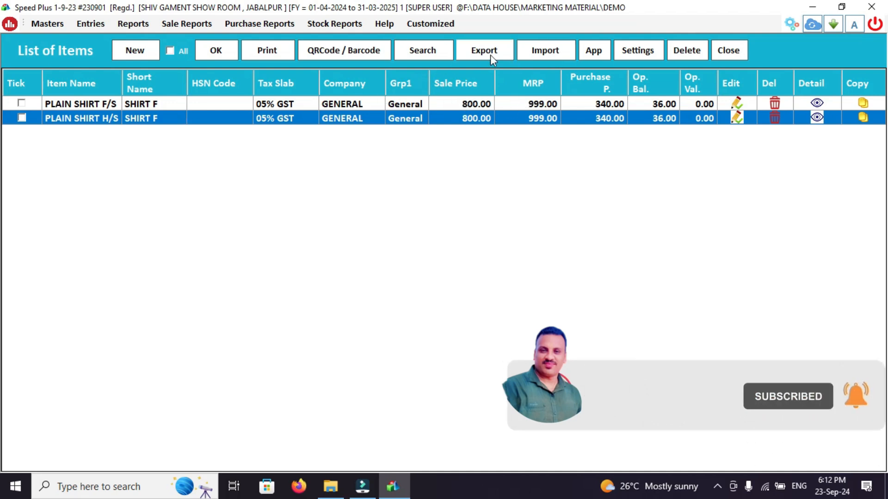
Tick PLAIN SHIRT H/S, look over the item export options with No Stock (0) chosen, and close them without exporting
click(21, 118)
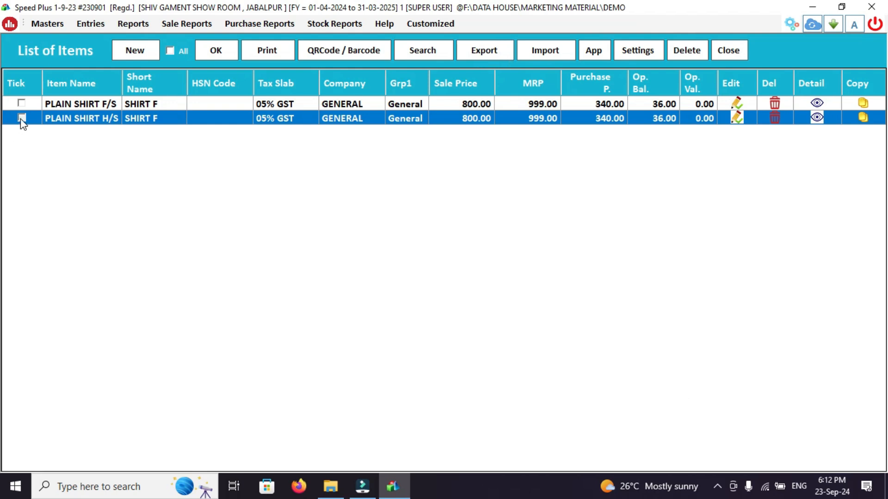
click(471, 52)
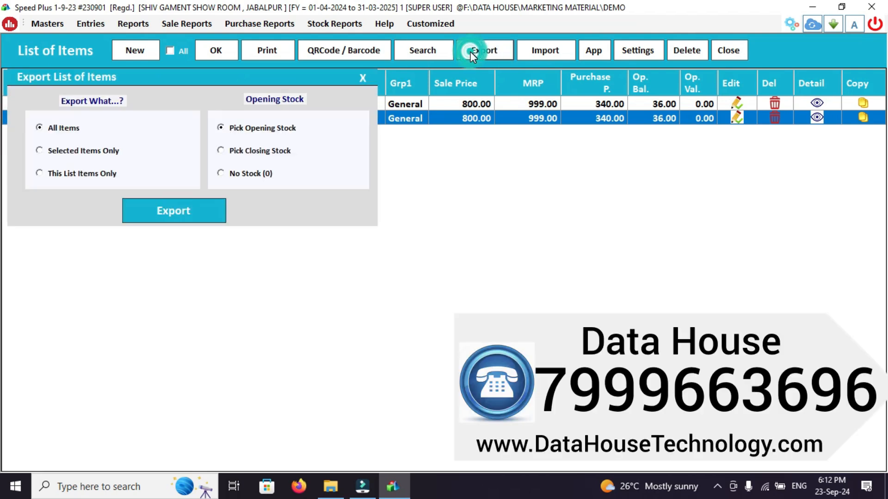
click(220, 173)
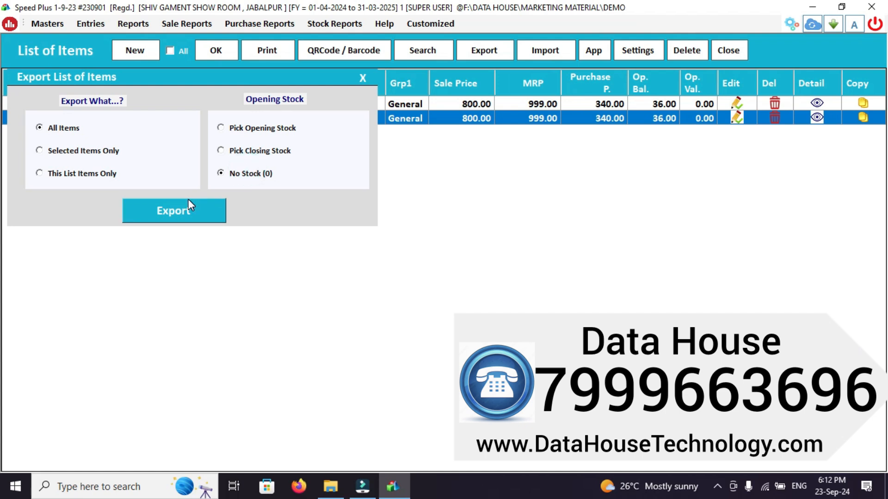
click(363, 77)
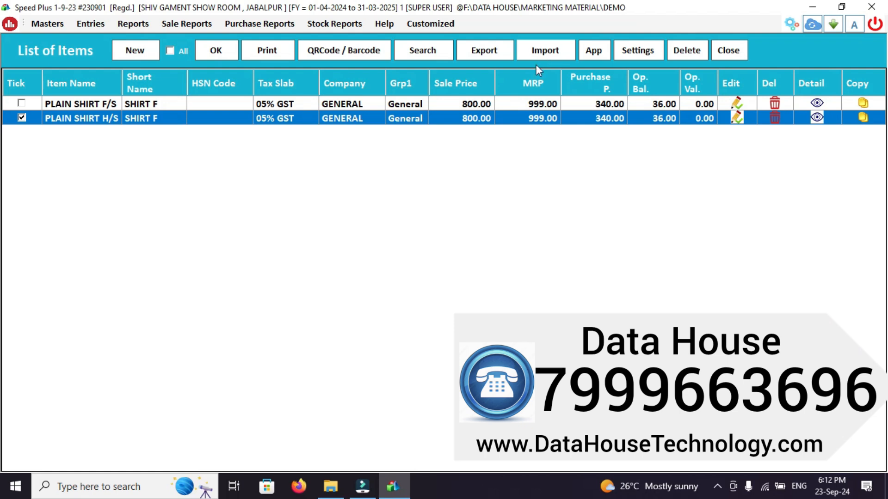
Review the options for importing item masters from Excel, and close the item list
click(538, 51)
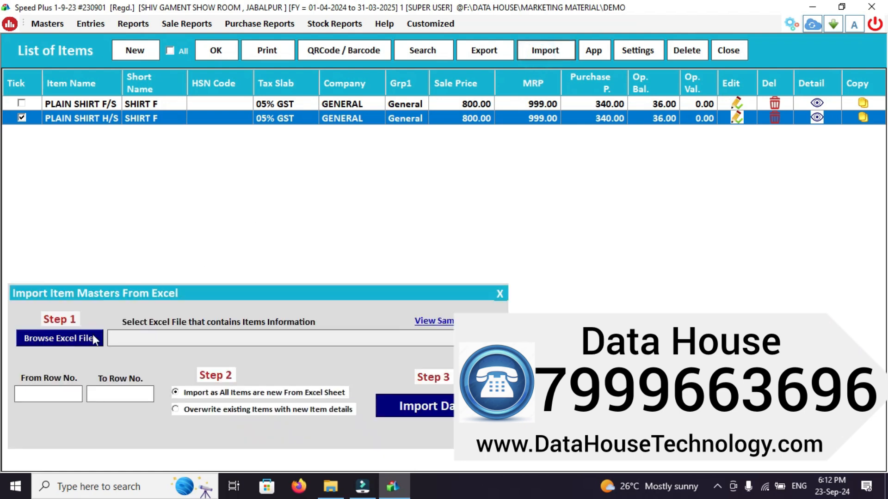
click(438, 406)
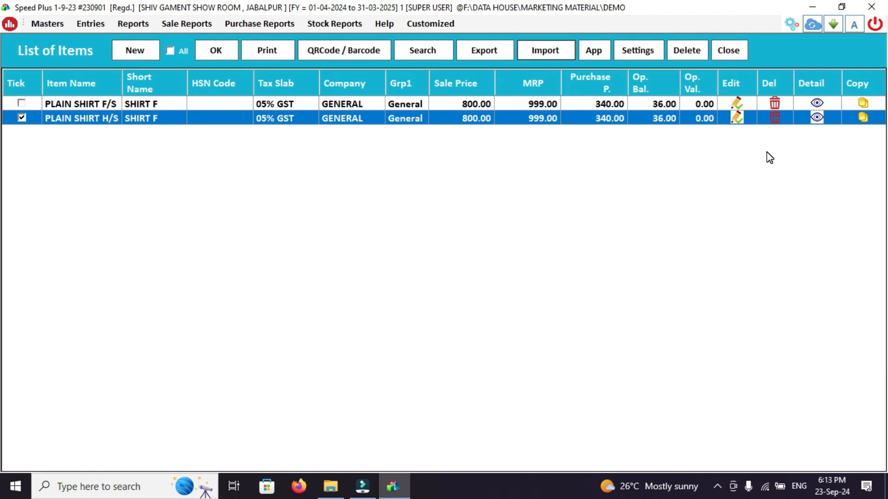
click(729, 50)
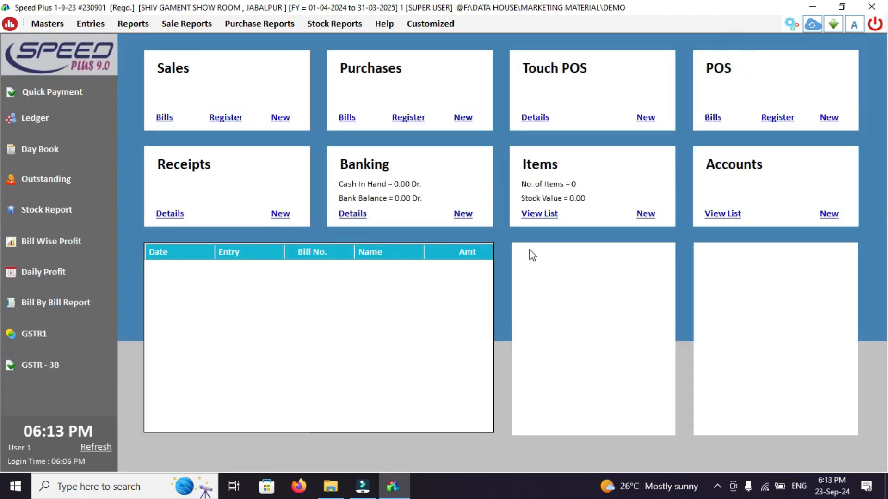